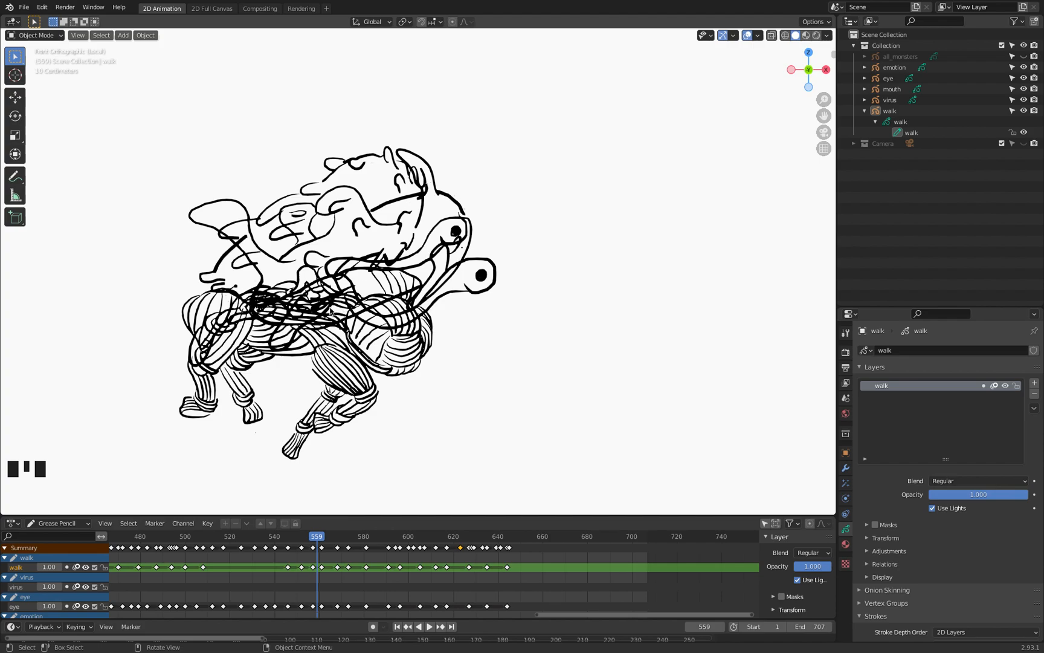
Step: Open the eye Grease Pencil object for editing at frame 559 and select all of its strokes
{"action": "left_click", "coordinate": [887, 78]}
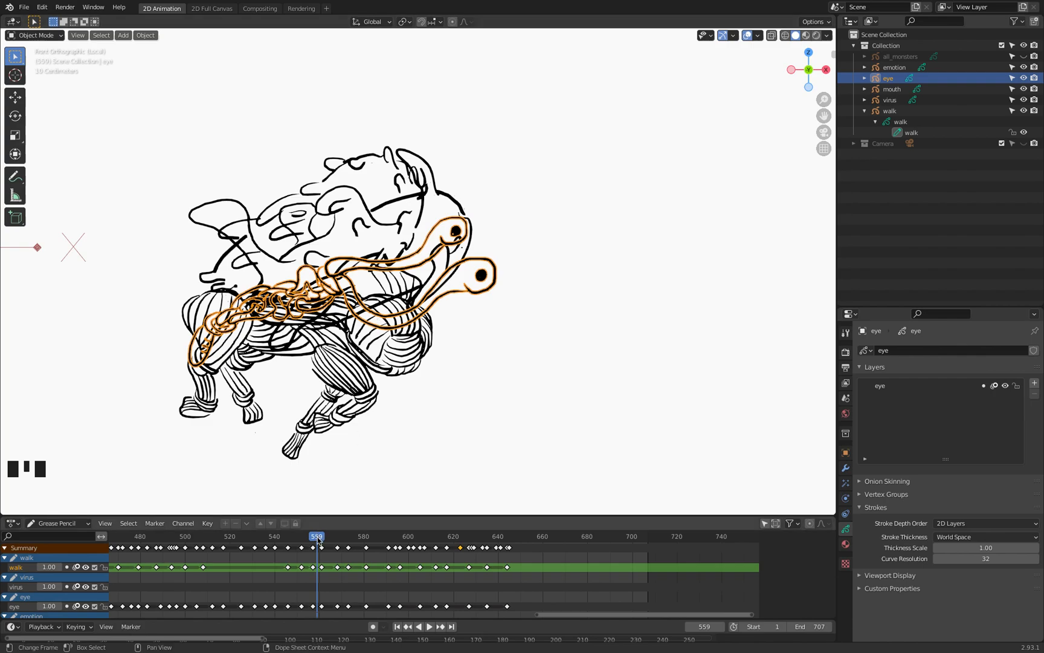
{"action": "mouse_move", "coordinate": [318, 537]}
{"action": "left_mouse_down"}
{"action": "mouse_move", "coordinate": [291, 538]}
{"action": "mouse_move", "coordinate": [317, 540]}
{"action": "left_mouse_up"}
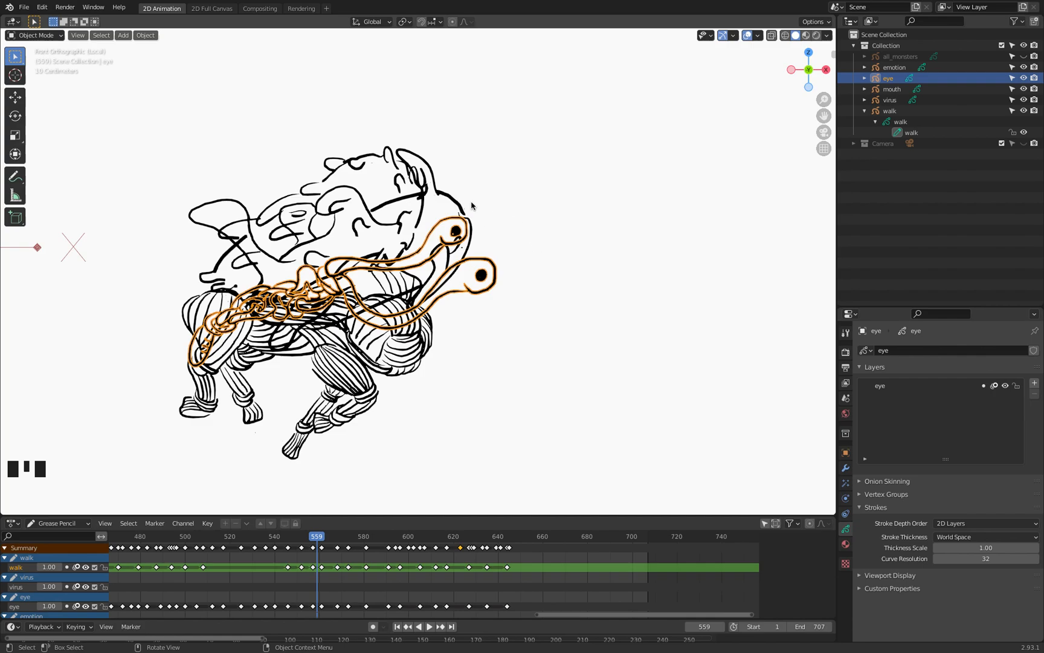
{"action": "key", "text": "Tab"}
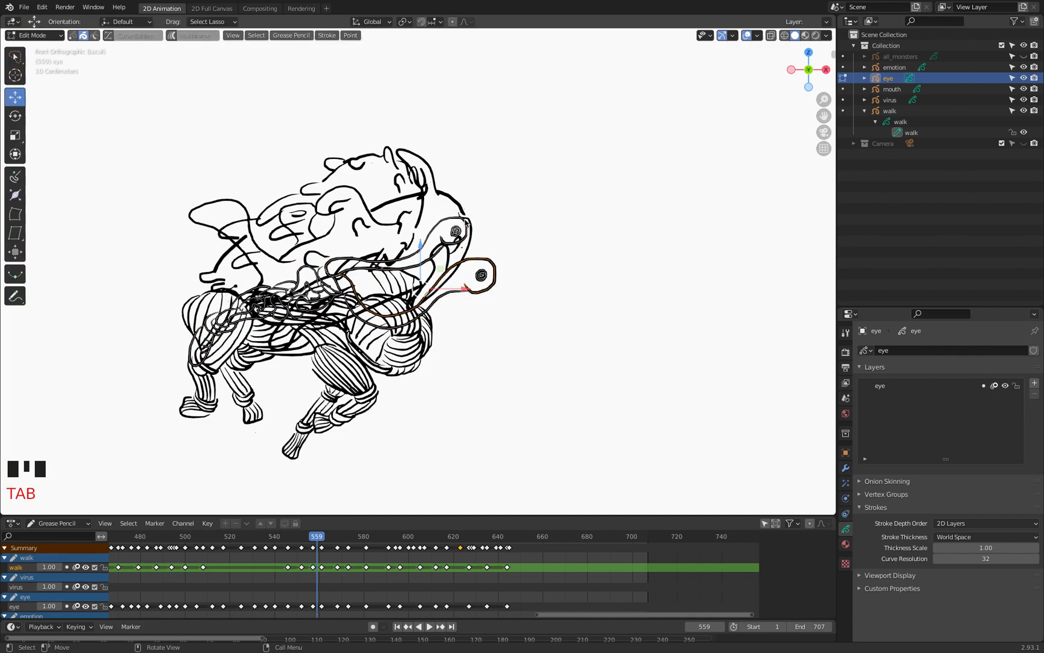
{"action": "key", "text": "a"}
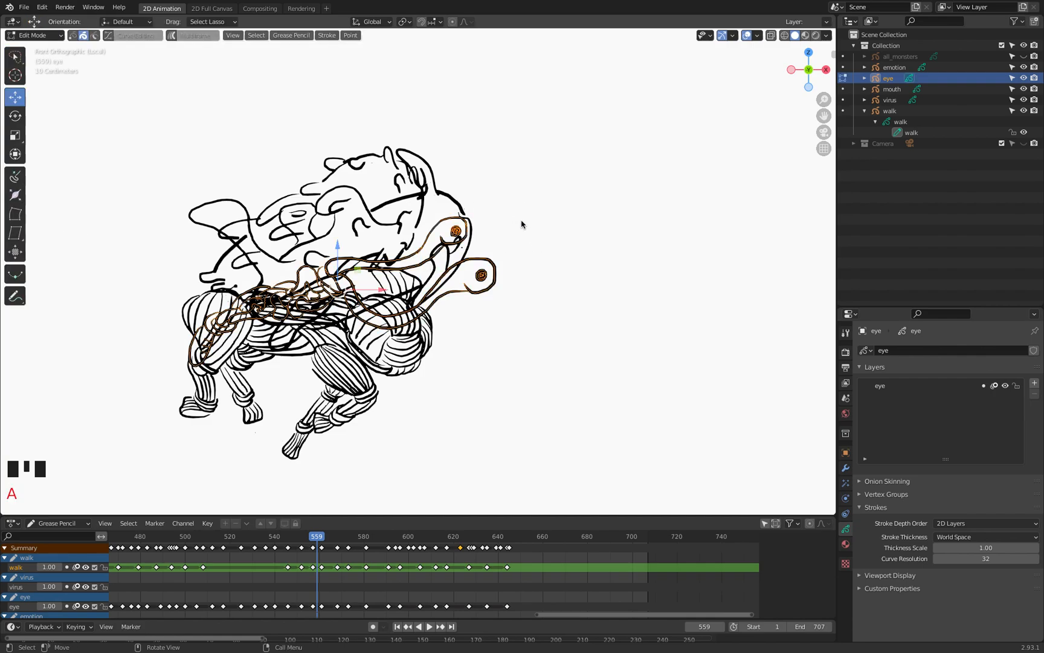
{"action": "scroll", "coordinate": [403, 263], "scroll_direction": "up", "scroll_amount": 3}
{"action": "scroll", "coordinate": [413, 260], "scroll_direction": "down", "scroll_amount": 2}
{"action": "middle_click_drag", "start_coordinate": [413, 260], "coordinate": [653, 229], "text": "shift"}
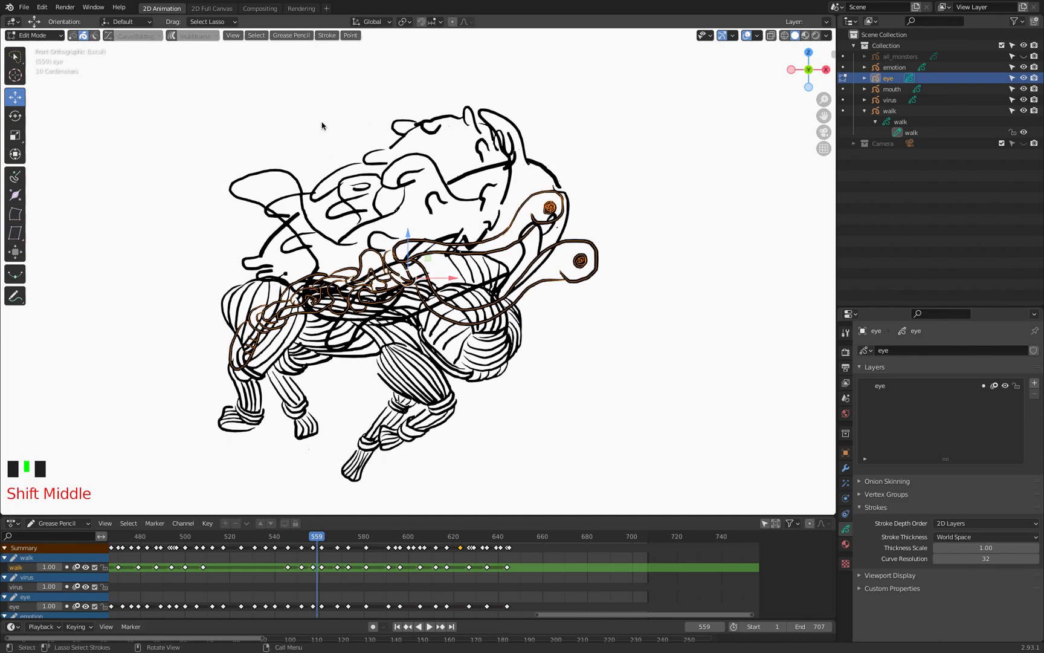
Step: Using Circle Select in subtract mode, deselect both eyeballs and their stalks, keeping only the tangled body lines selected
{"action": "left_click", "coordinate": [16, 59]}
{"action": "left_click", "coordinate": [15, 58]}
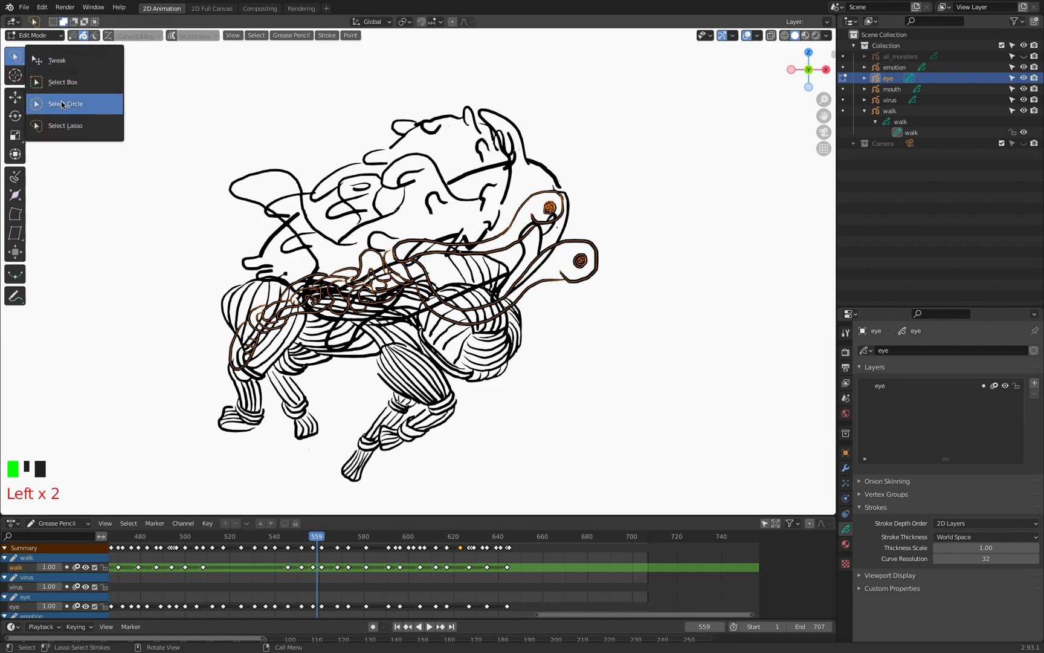
{"action": "left_click", "coordinate": [64, 102]}
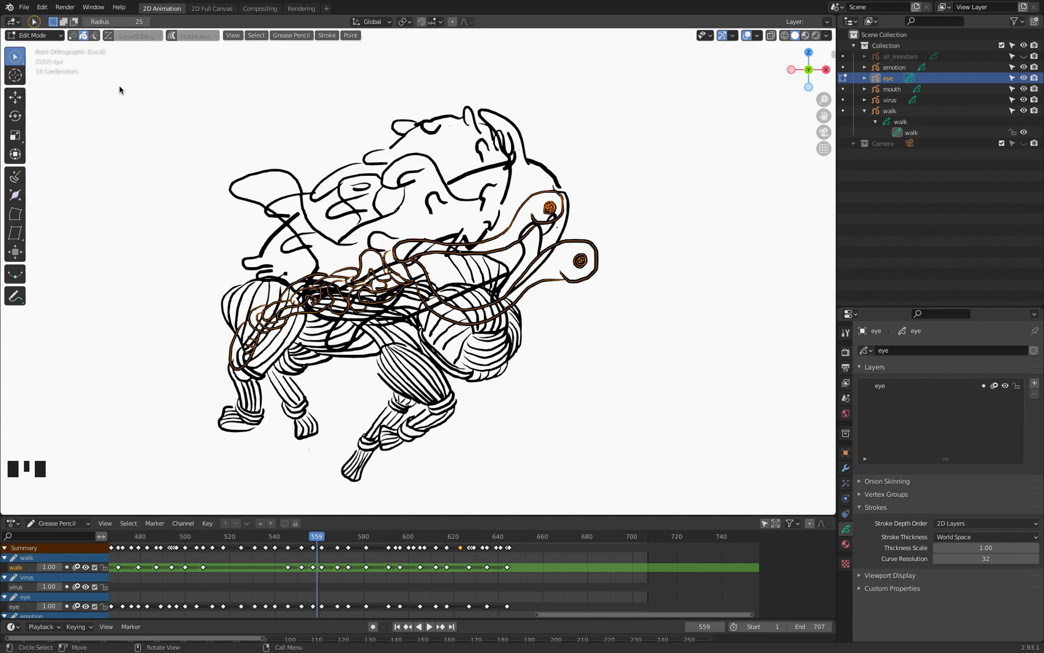
{"action": "left_click", "coordinate": [75, 22]}
{"action": "left_click", "coordinate": [536, 200]}
{"action": "left_click", "coordinate": [553, 212]}
{"action": "left_click", "coordinate": [551, 224]}
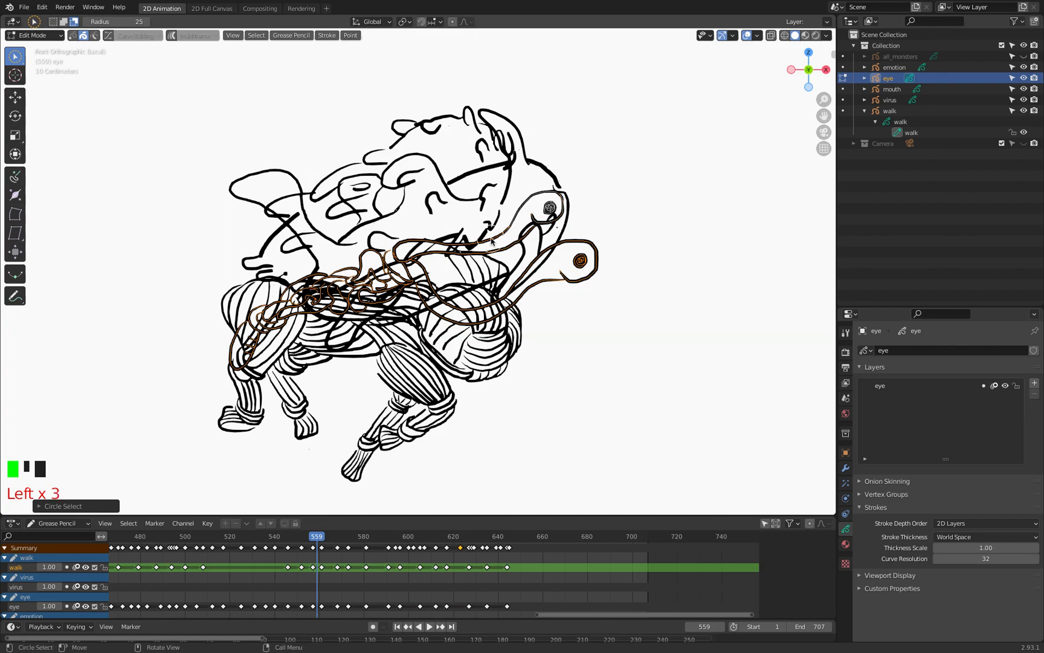
{"action": "left_click", "coordinate": [547, 255]}
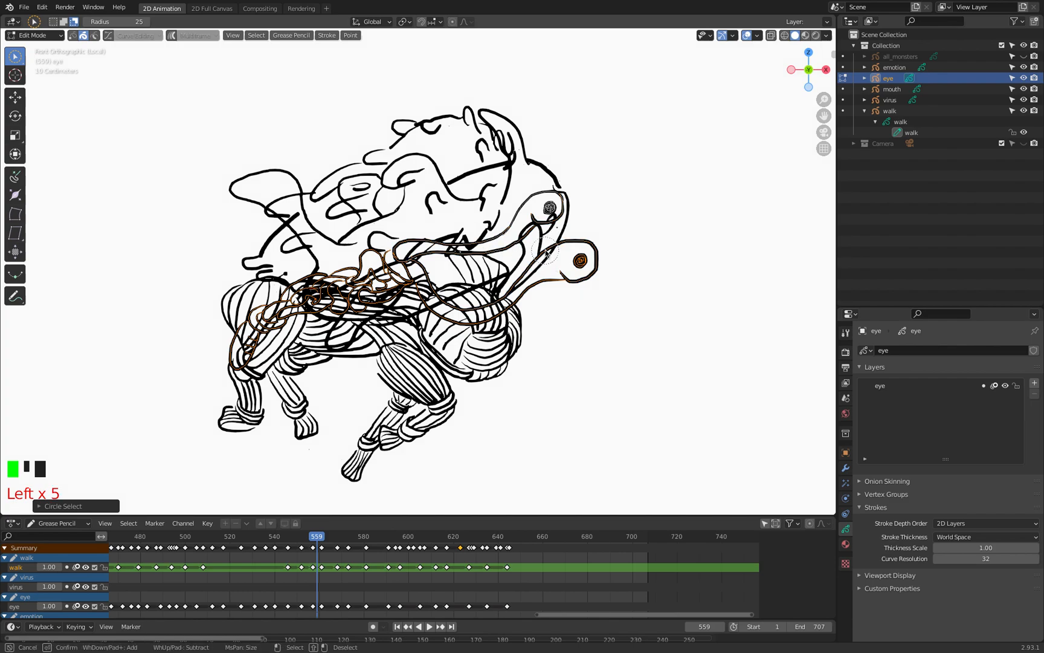
{"action": "left_click", "coordinate": [579, 260]}
{"action": "left_click", "coordinate": [561, 283]}
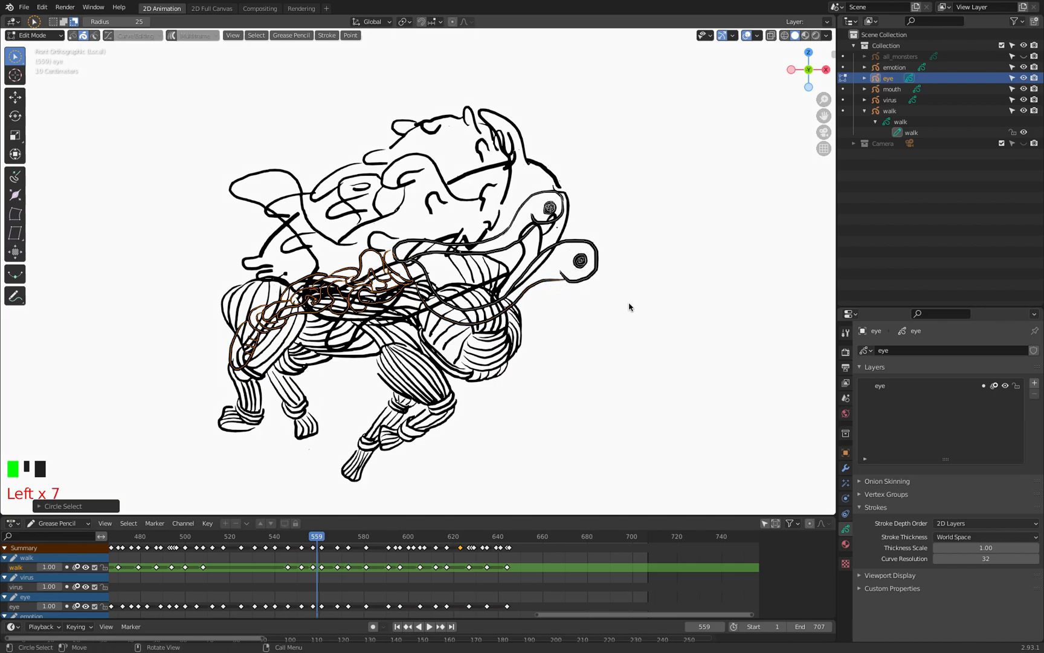
{"action": "scroll", "coordinate": [387, 260], "scroll_direction": "up", "scroll_amount": 4}
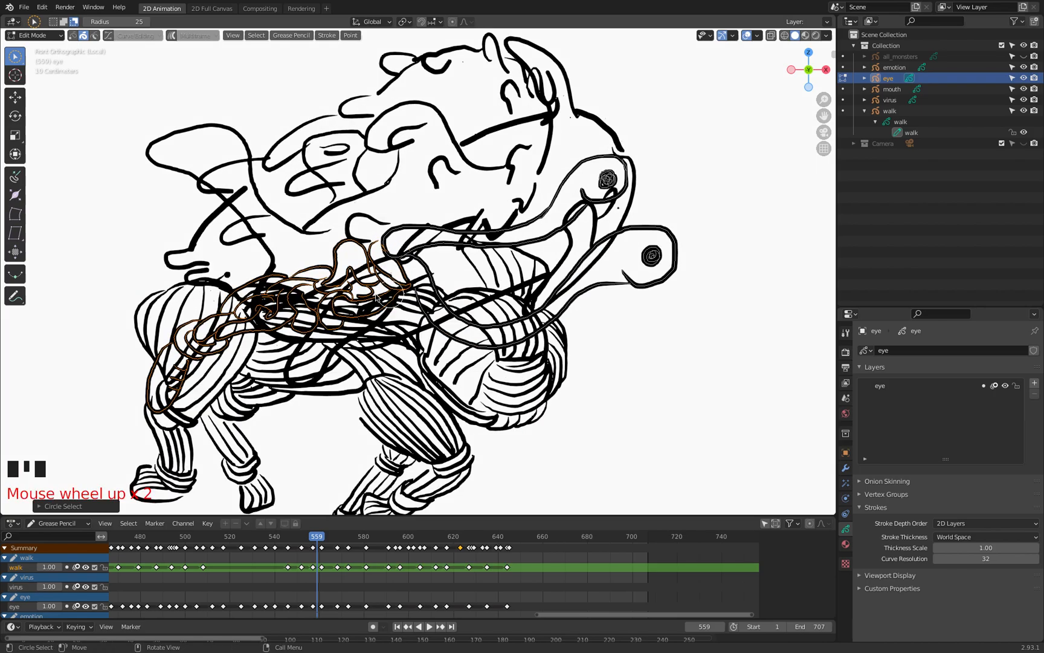
{"action": "scroll", "coordinate": [405, 284], "scroll_direction": "down", "scroll_amount": 2}
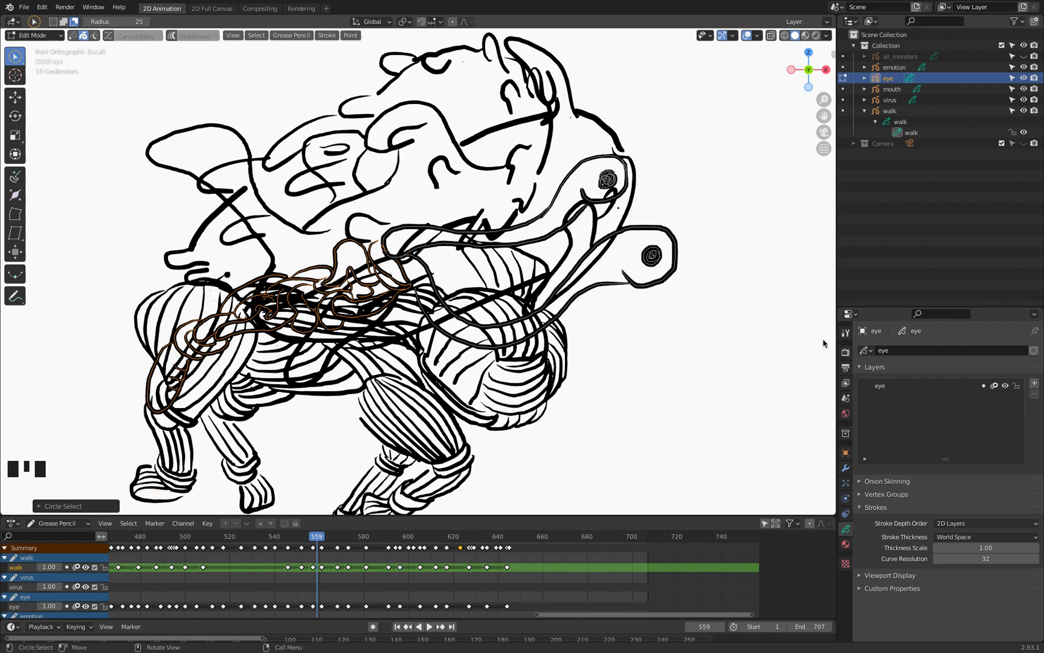
Step: Add a new layer to the eye object and name it hidden_lines
{"action": "left_click", "coordinate": [1035, 383]}
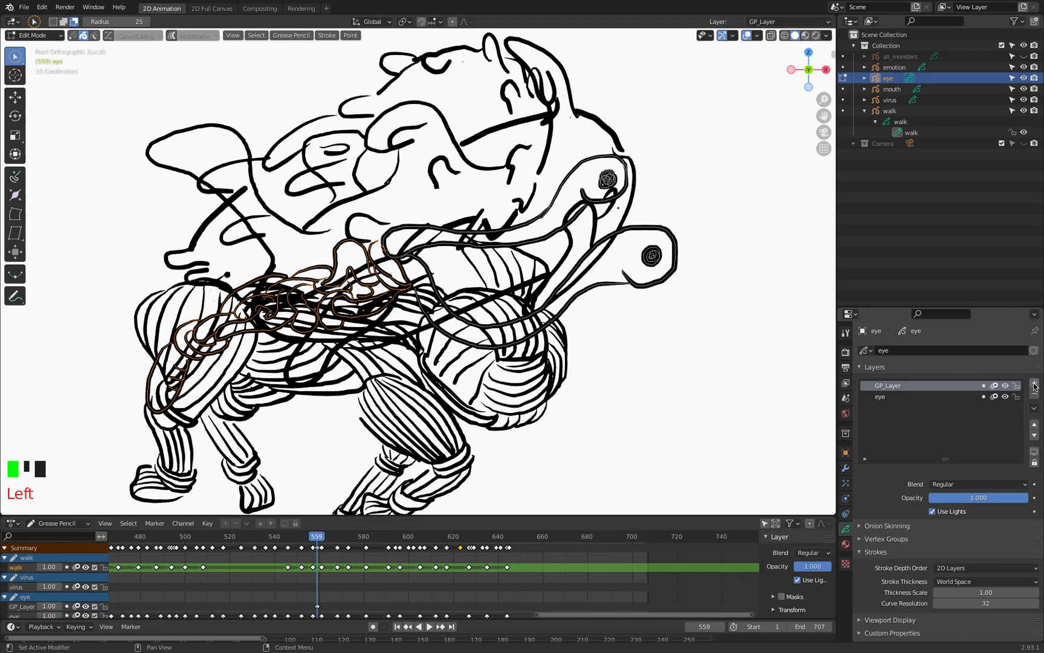
{"action": "left_click", "coordinate": [913, 386]}
{"action": "double_click", "coordinate": [914, 385]}
{"action": "type", "text": "hidden_lines"}
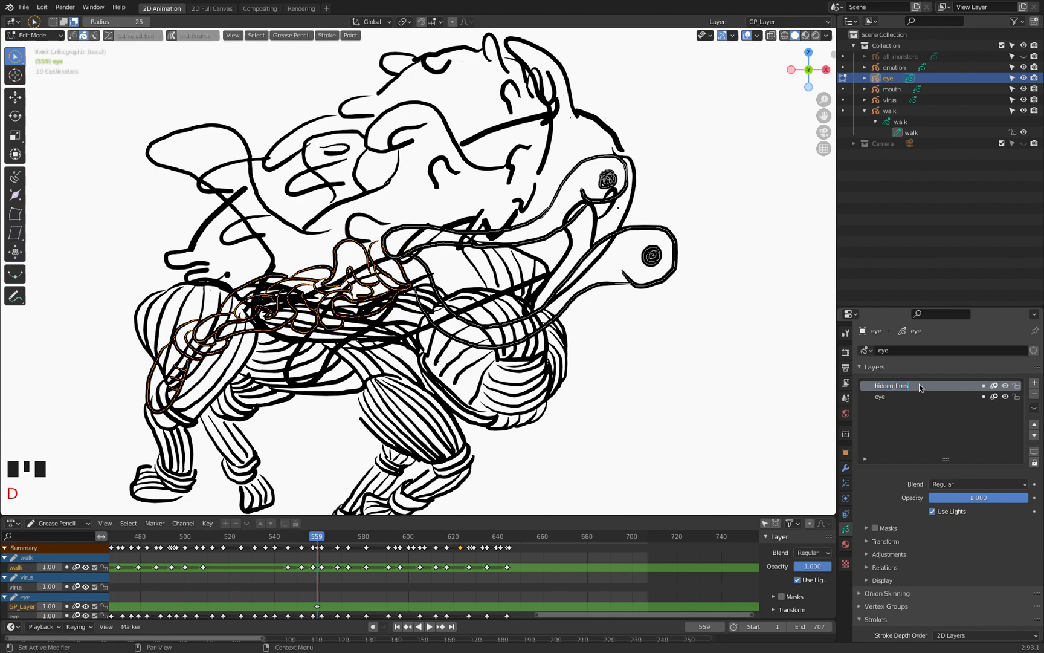
{"action": "key", "text": "Return"}
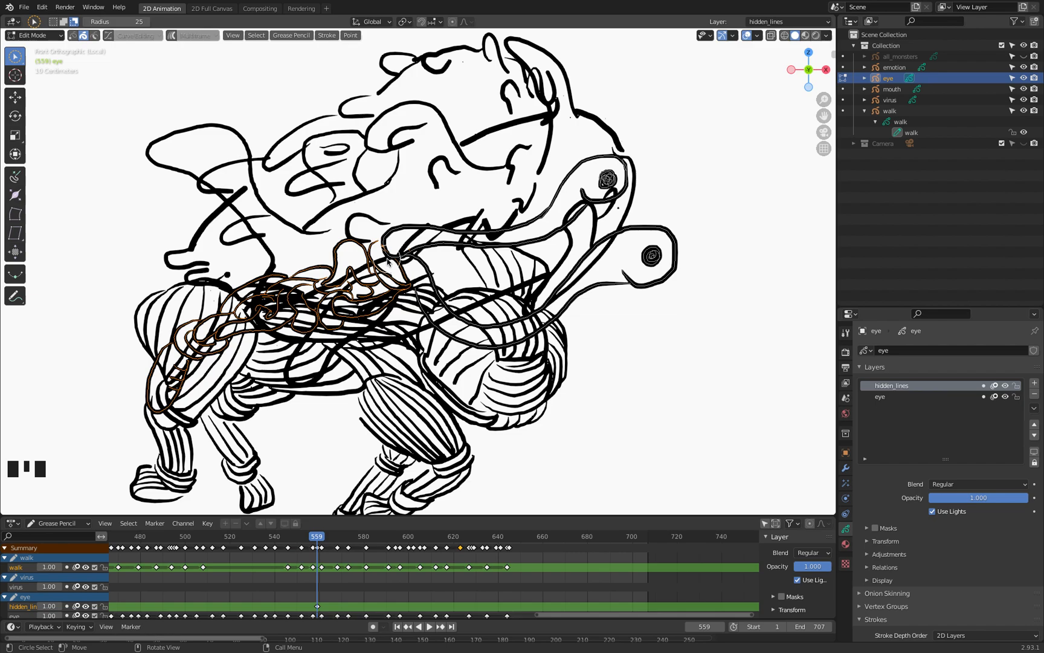
Step: Move the selected tangled strokes to the hidden_lines layer
{"action": "left_click", "coordinate": [291, 36]}
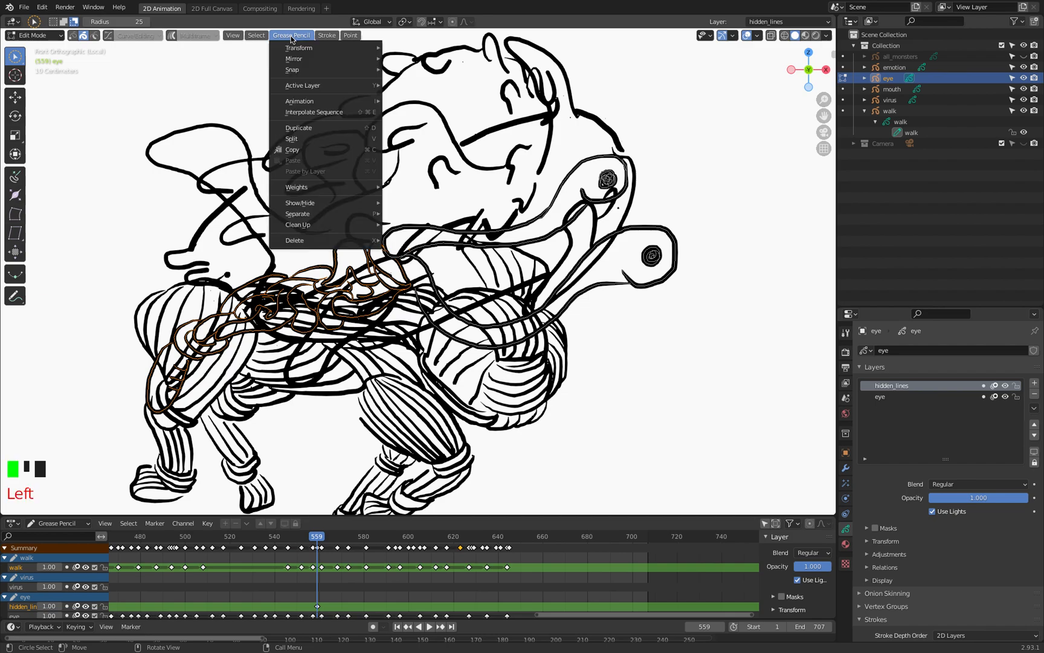
{"action": "mouse_move", "coordinate": [321, 35]}
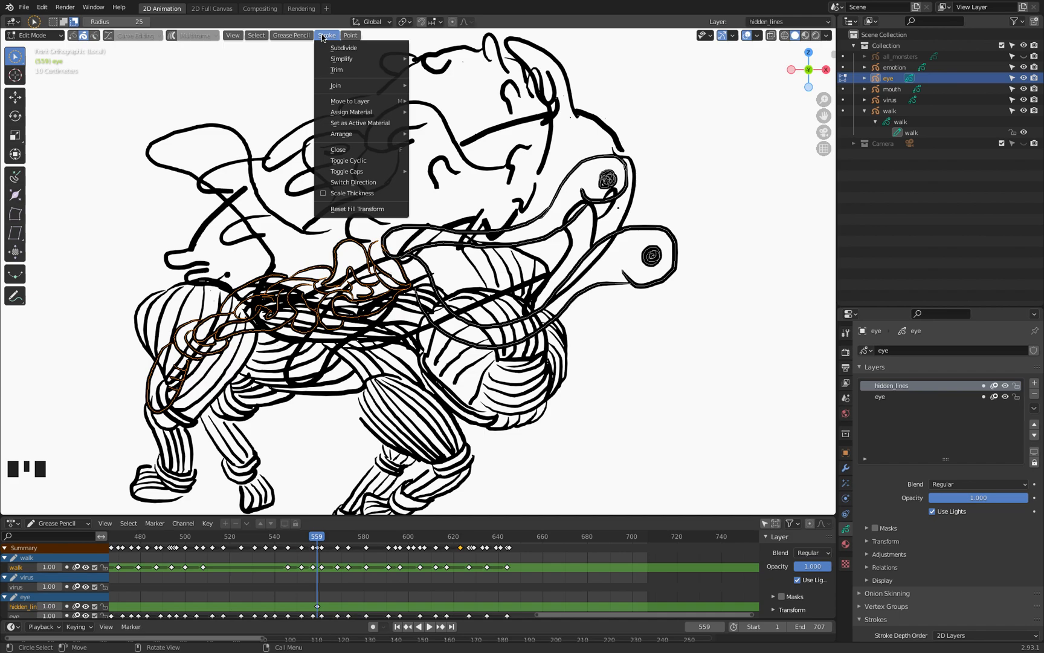
{"action": "mouse_move", "coordinate": [342, 98]}
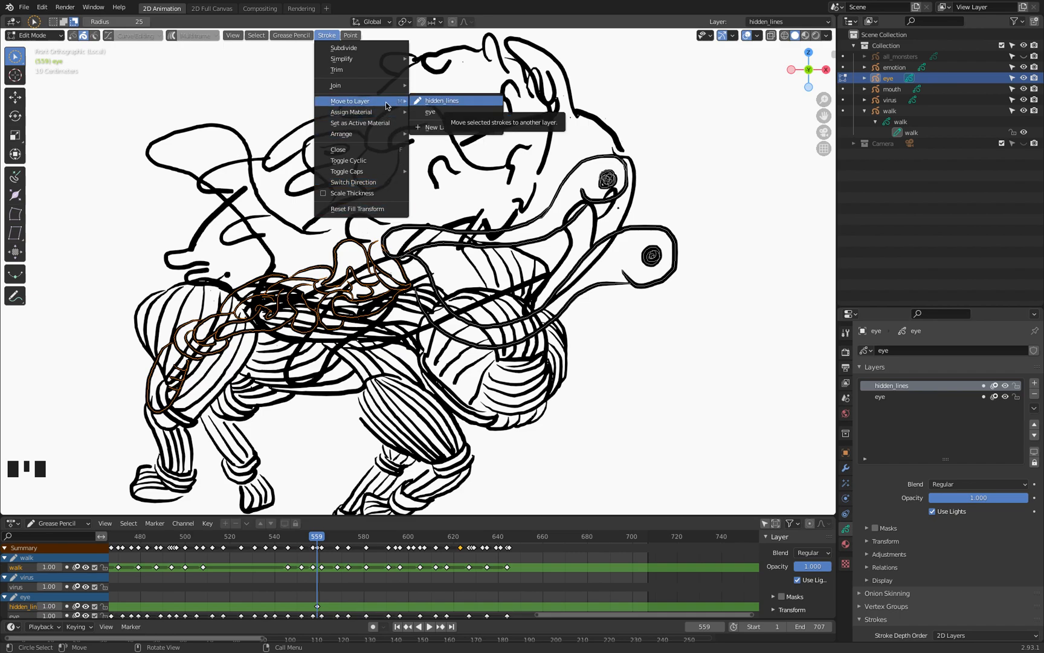
{"action": "left_click", "coordinate": [440, 99]}
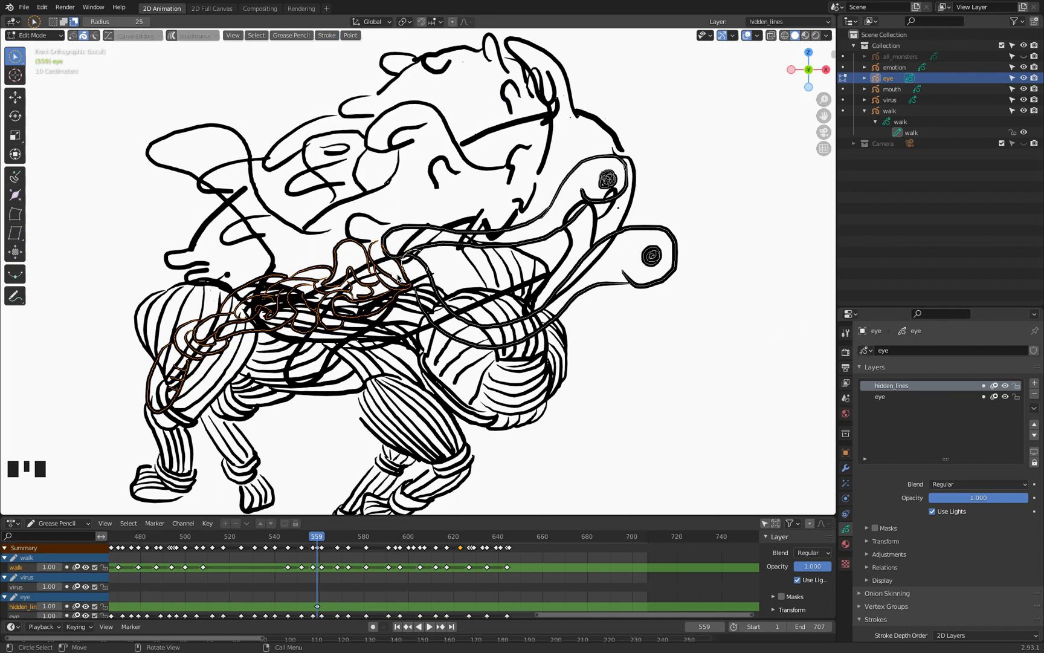
Step: Check the moved strokes by hiding and reshowing the hidden_lines layer and stepping through the frames around 559
{"action": "left_click", "coordinate": [1006, 386]}
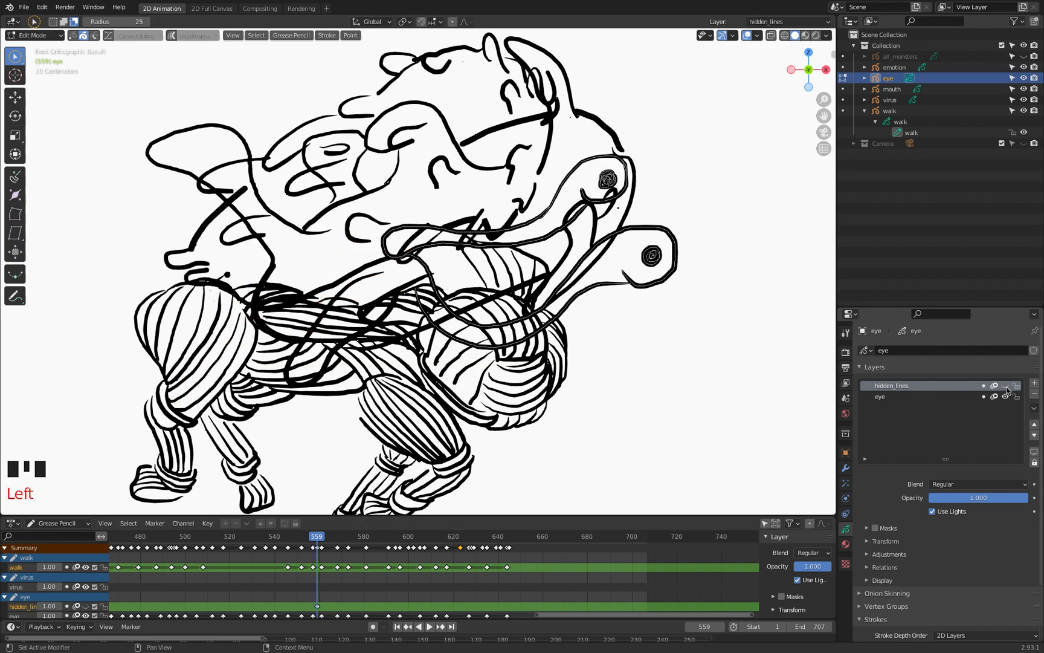
{"action": "left_click", "coordinate": [1006, 386]}
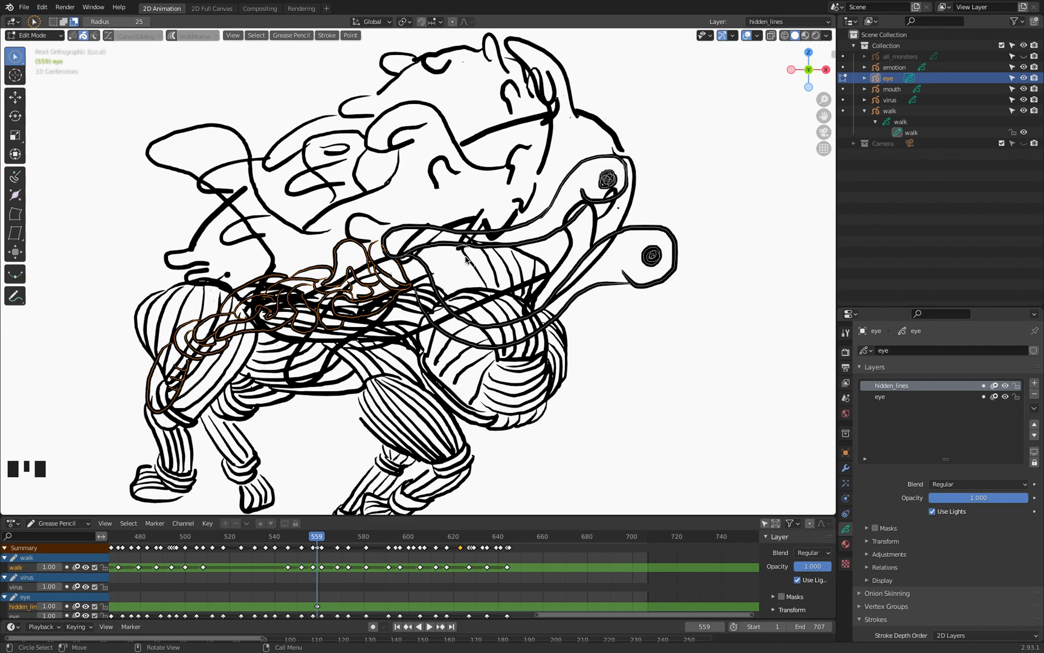
{"action": "key", "text": "Right"}
{"action": "key", "text": "Right"}
{"action": "key", "text": "Left"}
{"action": "key", "text": "Left"}
{"action": "key", "text": "Right"}
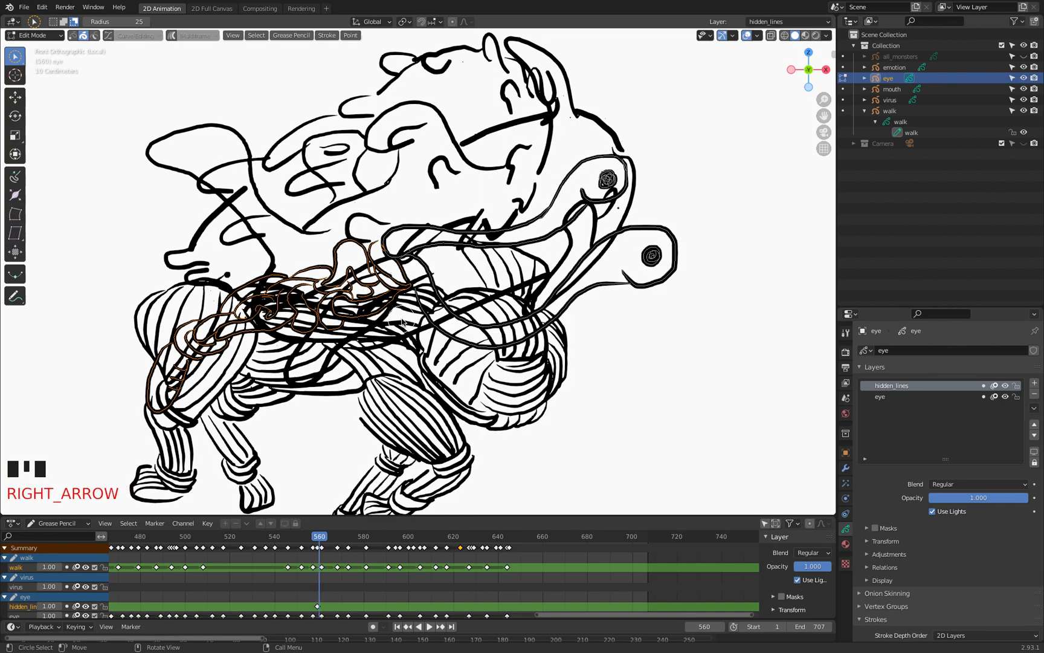
Step: Hide the hidden_lines layer and advance to the eye drawing at frame 561
{"action": "left_click", "coordinate": [1006, 385]}
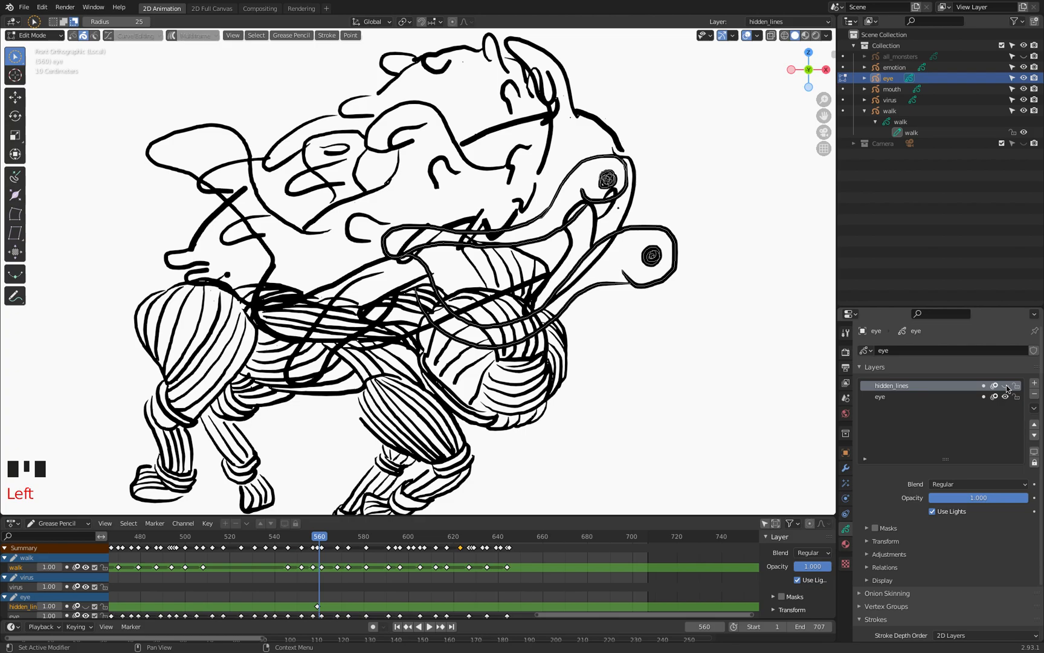
{"action": "key", "text": "Right"}
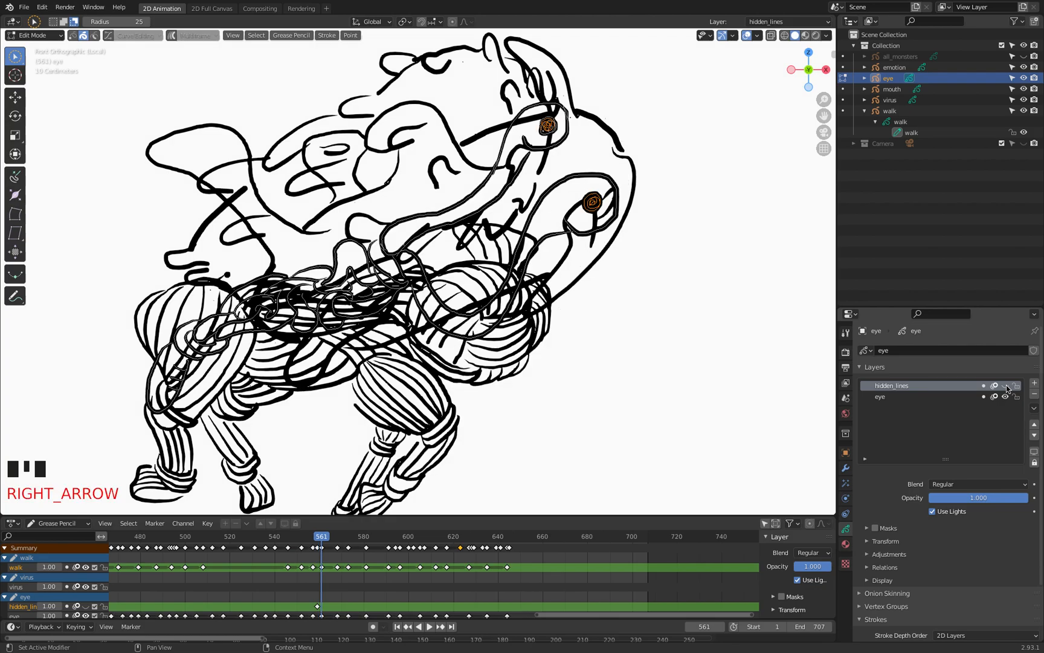
{"action": "key", "text": "Left"}
{"action": "key", "text": "Right"}
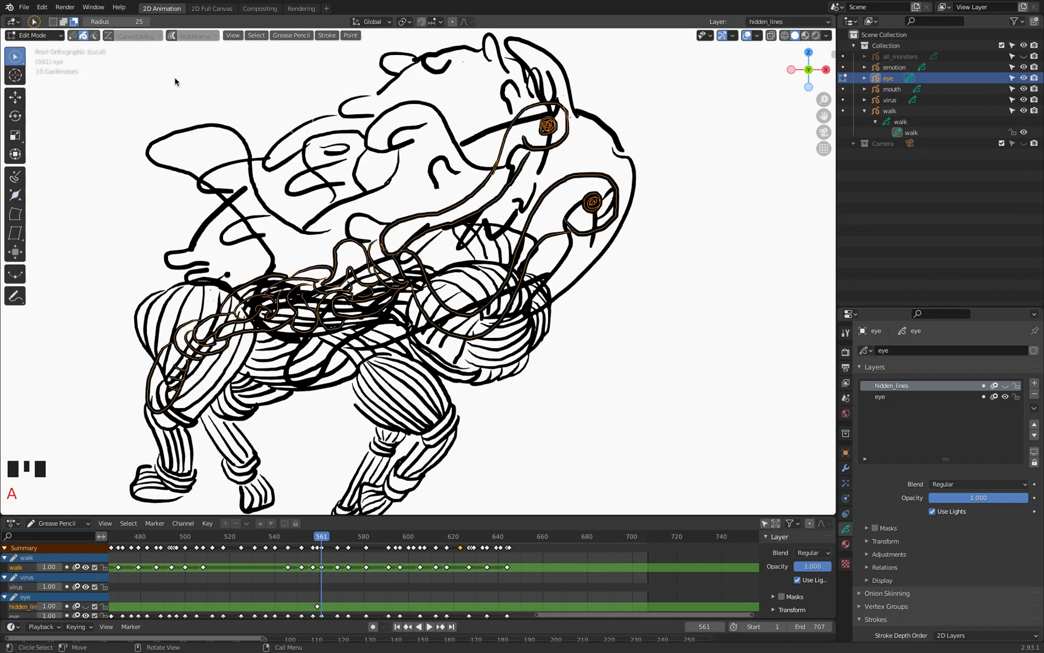
Step: At frame 561, deselect both eyeballs and their stalks so only the tangled body lines stay selected
{"action": "left_click", "coordinate": [548, 125]}
{"action": "left_click", "coordinate": [548, 125]}
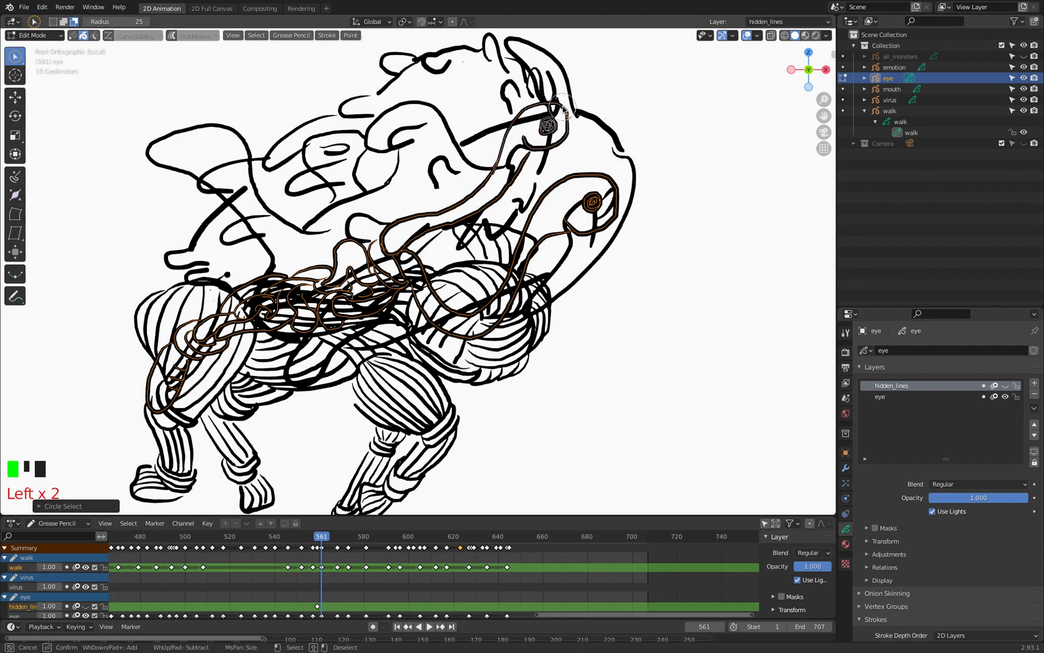
{"action": "left_click", "coordinate": [508, 180]}
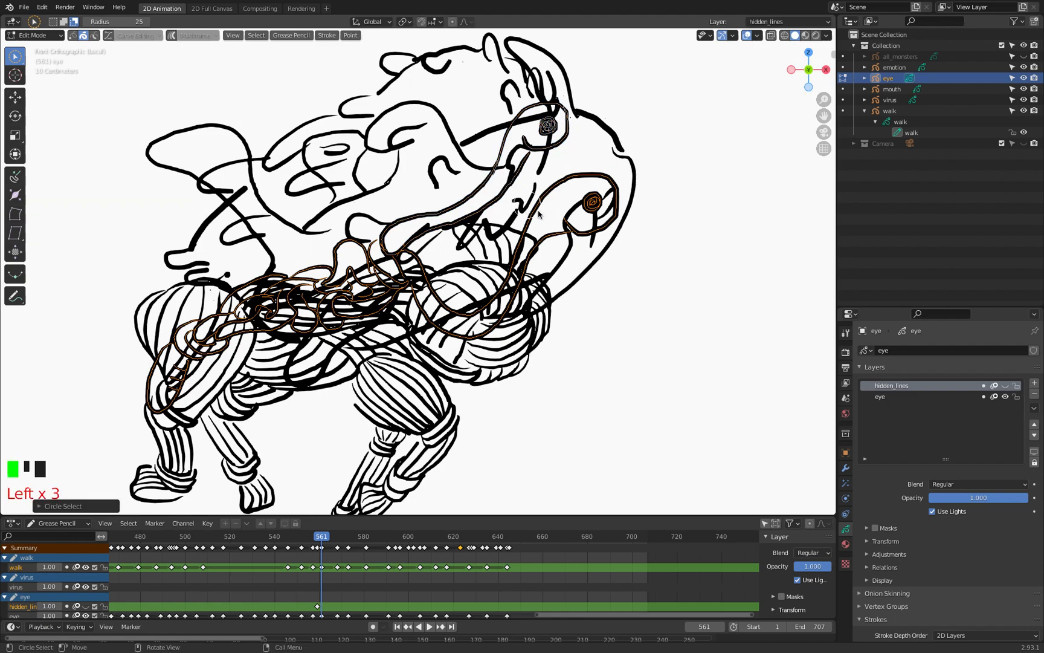
{"action": "left_click", "coordinate": [596, 182]}
{"action": "left_click", "coordinate": [595, 194]}
{"action": "left_click_drag", "start_coordinate": [353, 274], "coordinate": [366, 282]}
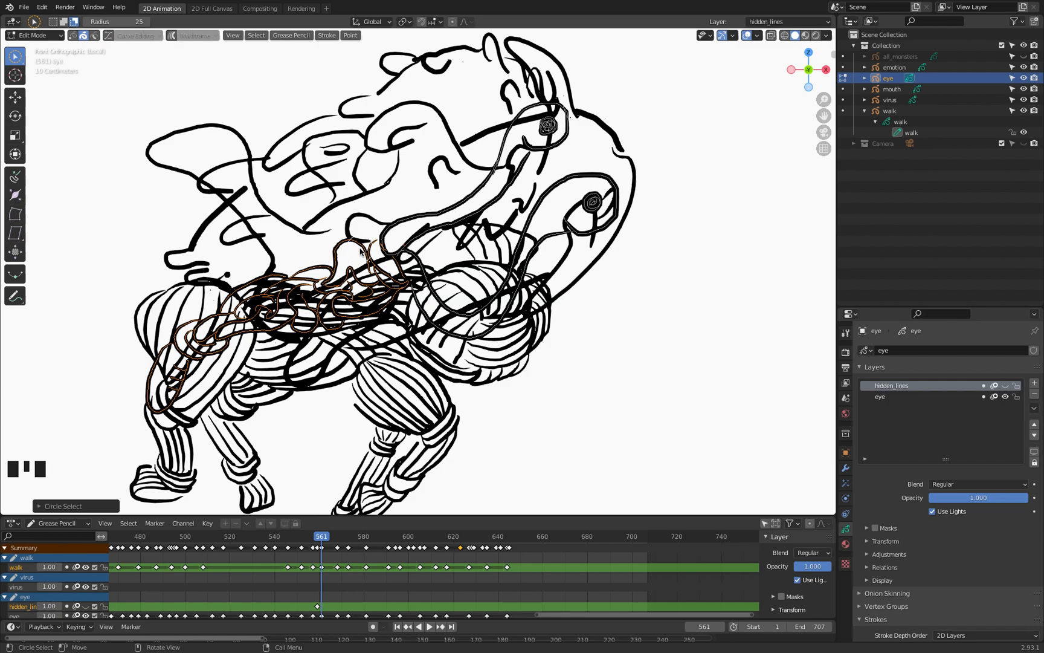
Step: Move the selected tangled strokes at frame 561 to the hidden_lines layer
{"action": "key", "text": "m"}
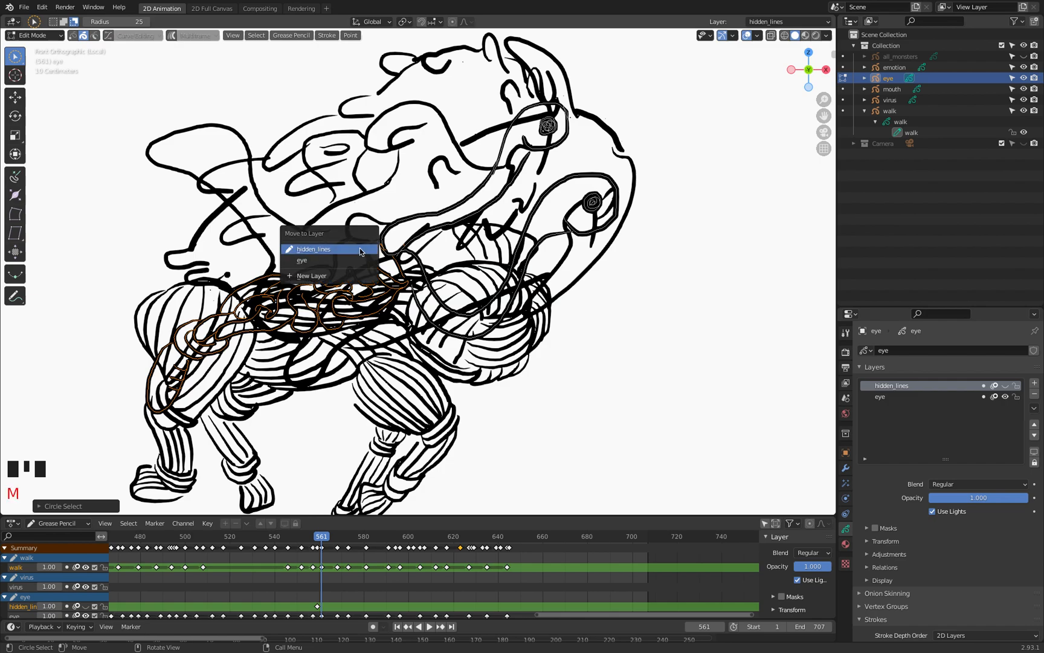
{"action": "left_click", "coordinate": [308, 250]}
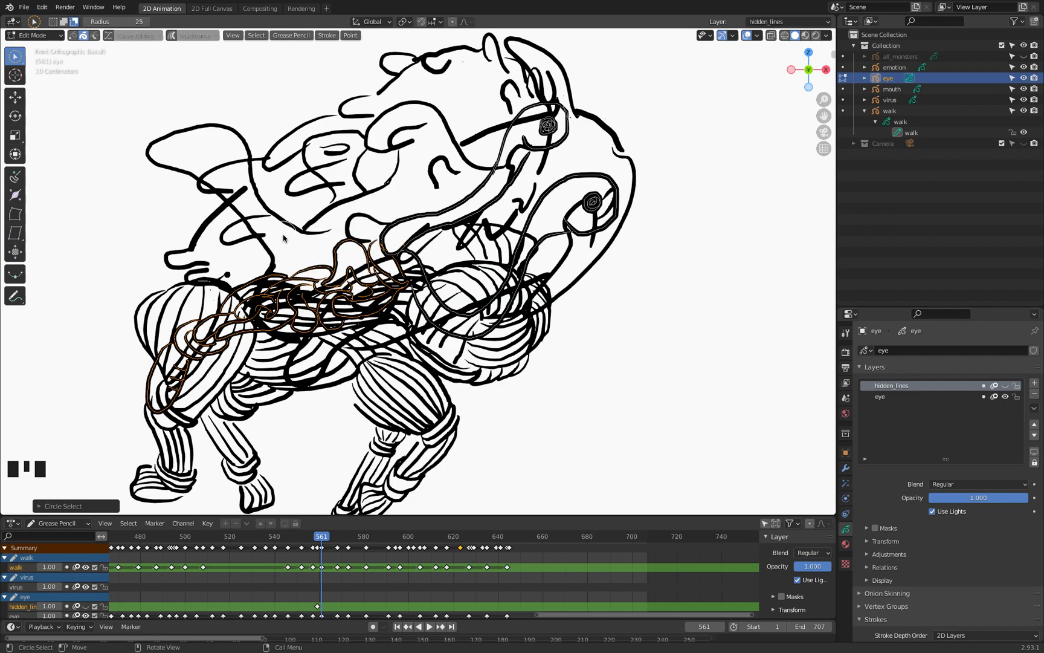
{"action": "key", "text": "m"}
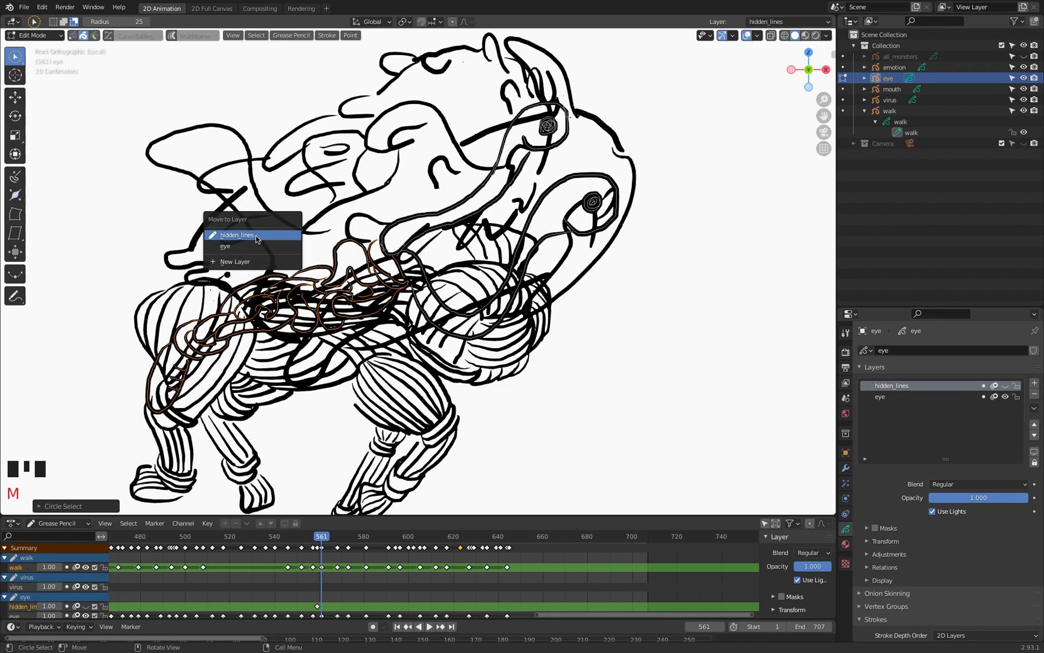
{"action": "left_click", "coordinate": [256, 239]}
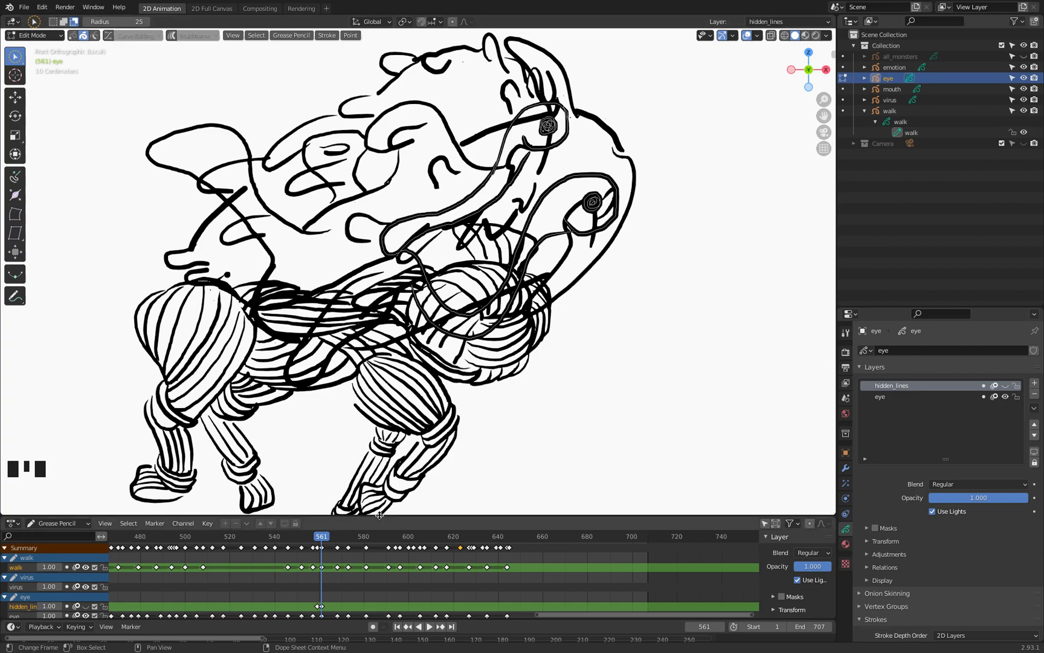
Step: Enlarge the dope sheet to show all object channels and scrub the animation back to frame 521
{"action": "left_click_drag", "start_coordinate": [367, 516], "coordinate": [427, 446]}
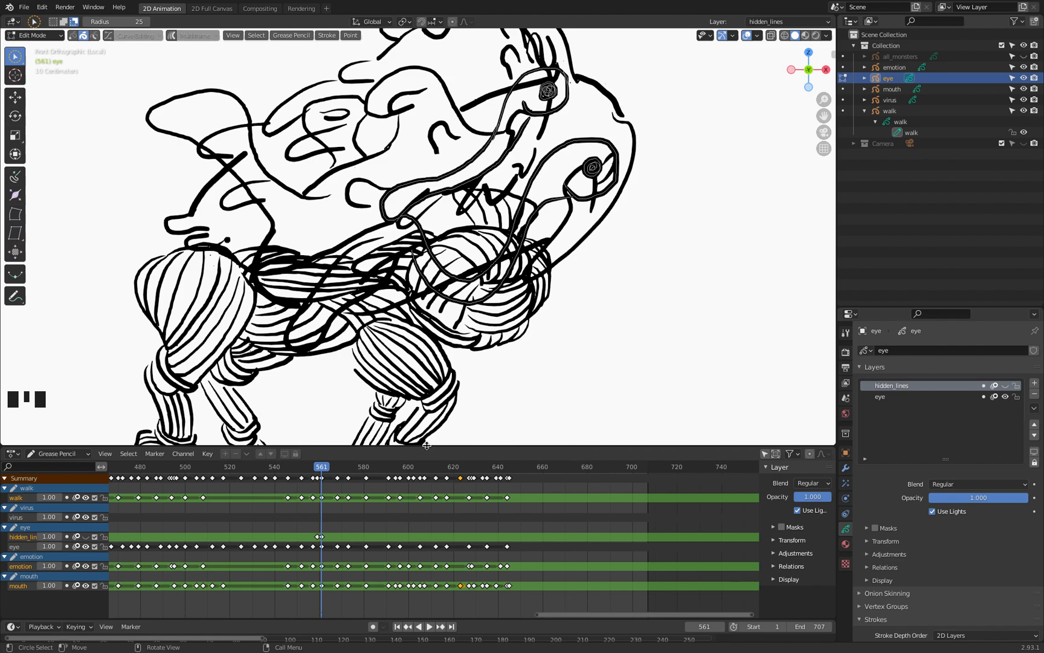
{"action": "mouse_move", "coordinate": [321, 468]}
{"action": "left_mouse_down"}
{"action": "mouse_move", "coordinate": [308, 469]}
{"action": "mouse_move", "coordinate": [326, 469]}
{"action": "left_mouse_up"}
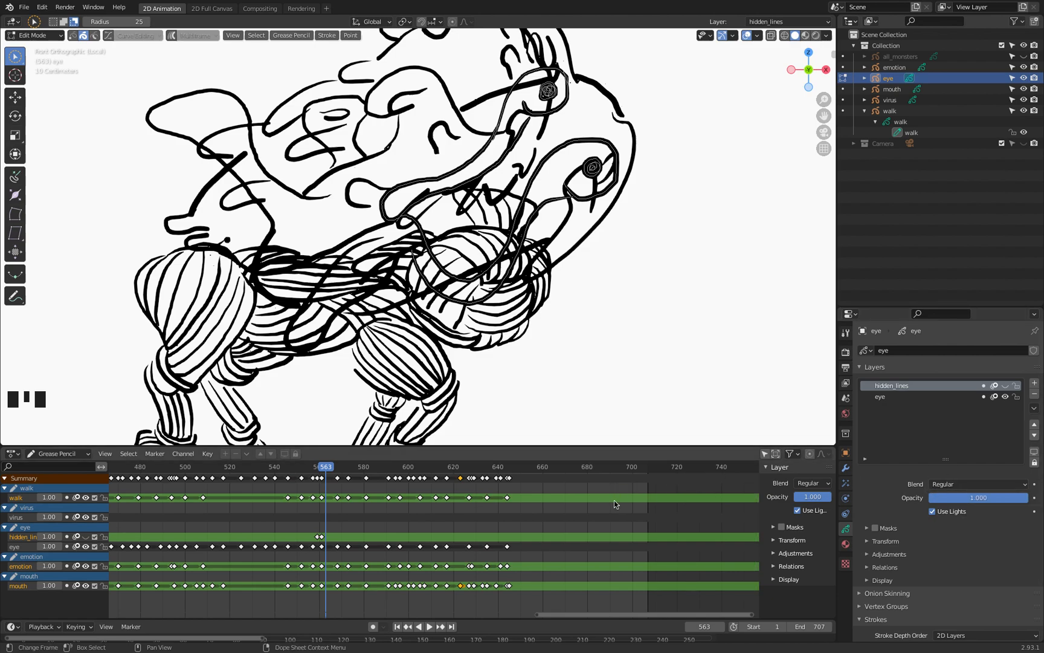
{"action": "left_click_drag", "start_coordinate": [327, 466], "coordinate": [233, 473]}
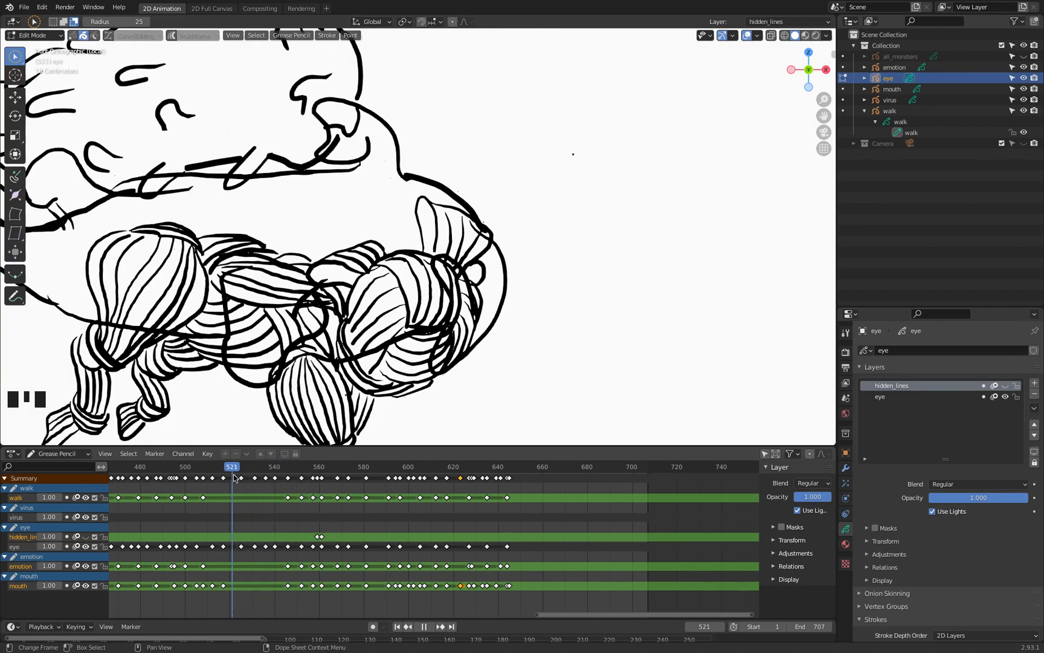
Step: Return to frame 1, unhide the eye object's hidden_lines layer and keyframe its opacity at 1.000
{"action": "left_click", "coordinate": [396, 627]}
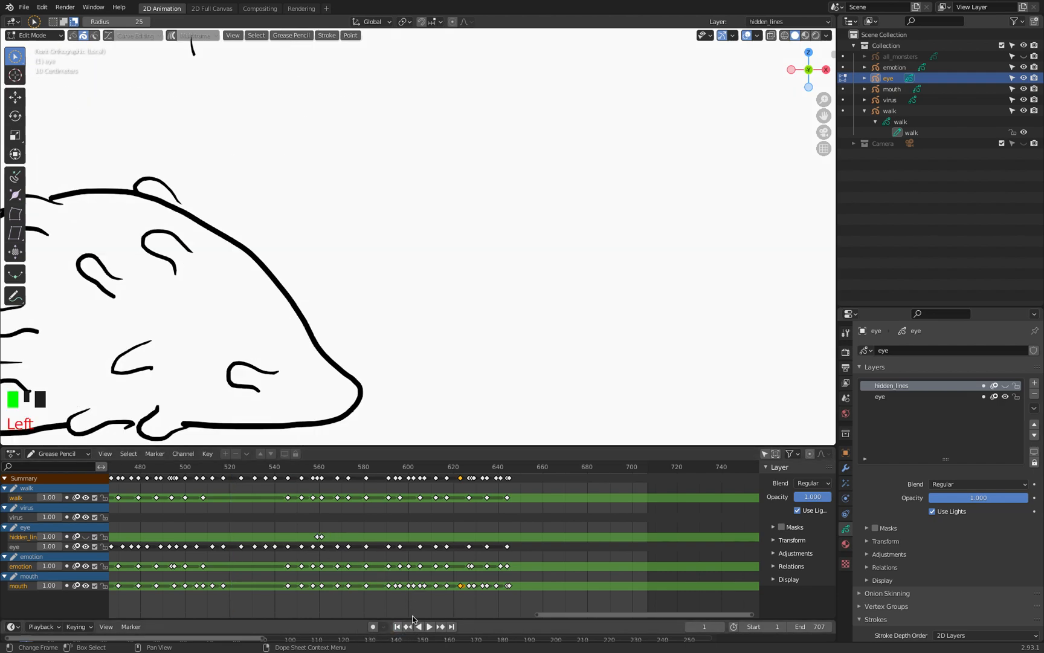
{"action": "scroll", "coordinate": [298, 541], "scroll_direction": "down", "scroll_amount": 4}
{"action": "scroll", "coordinate": [298, 541], "scroll_direction": "down", "scroll_amount": 2}
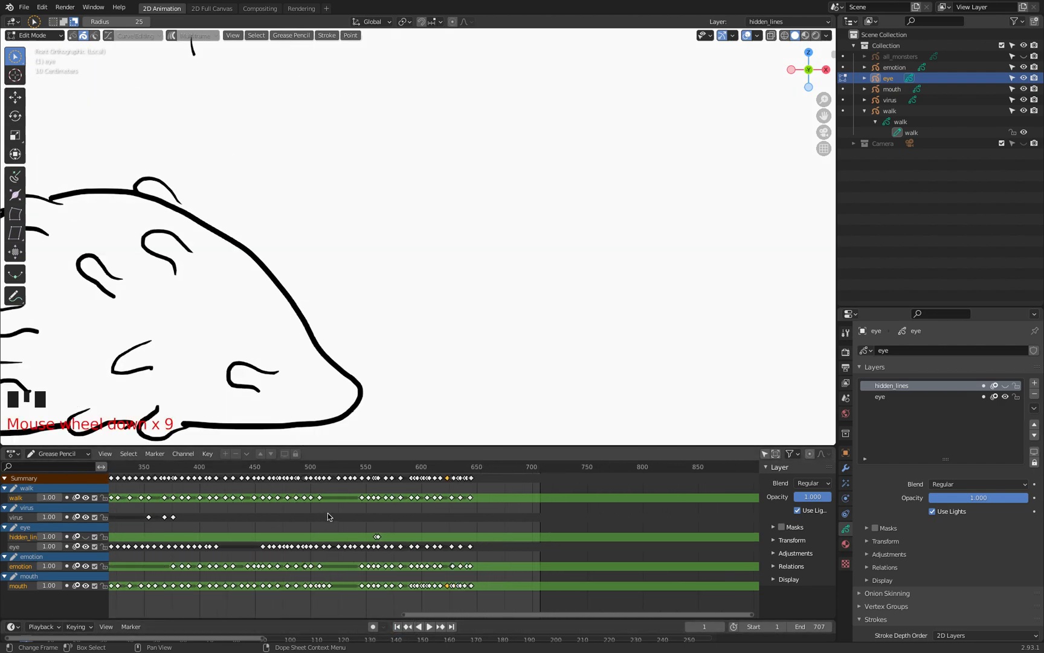
{"action": "left_click", "coordinate": [888, 81]}
{"action": "left_click", "coordinate": [1005, 385]}
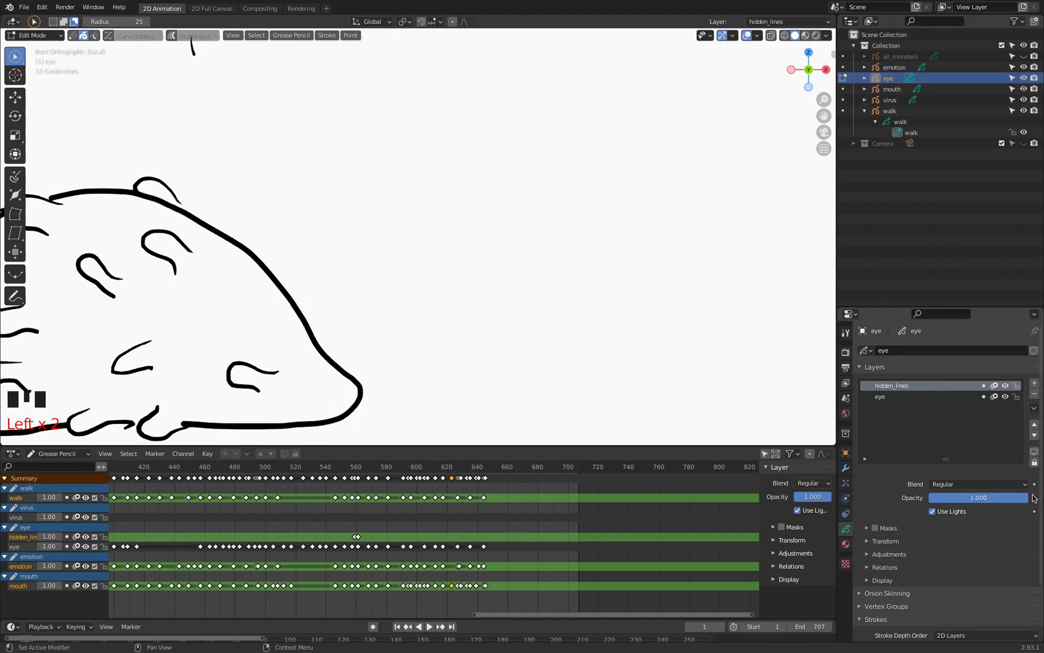
{"action": "left_click", "coordinate": [398, 627]}
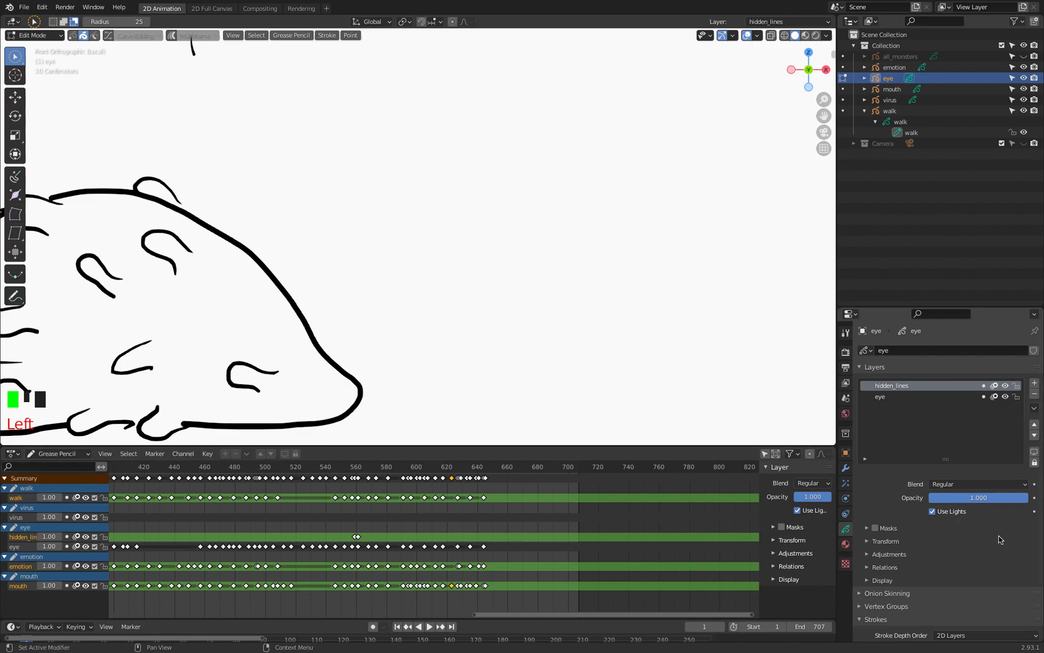
{"action": "left_click", "coordinate": [1035, 497]}
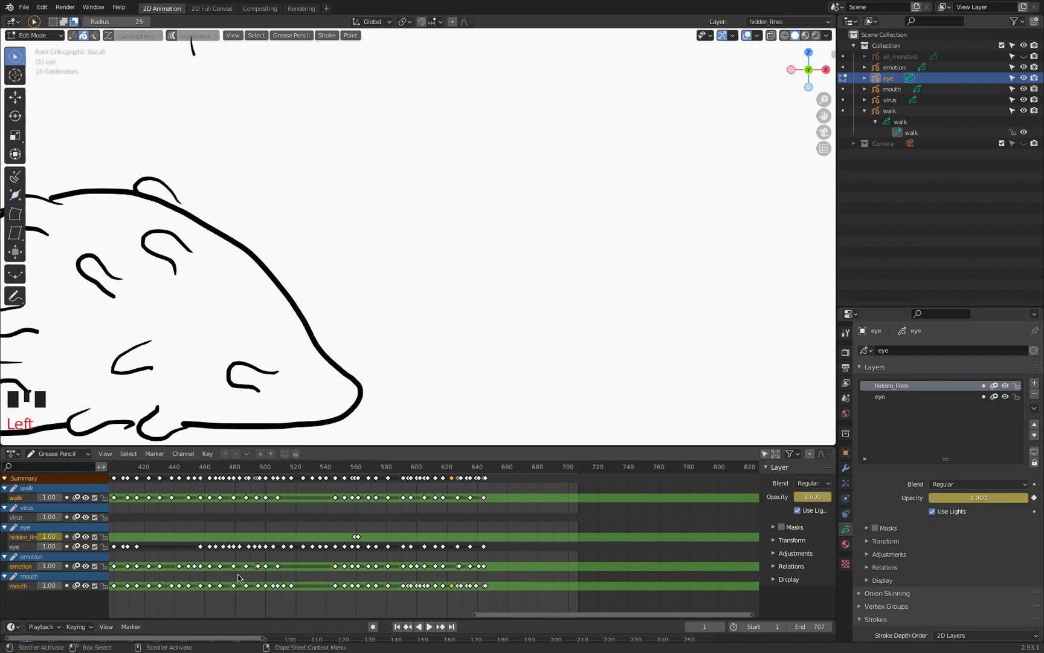
Step: Switch the animation editor from Grease Pencil mode to Dope Sheet mode
{"action": "scroll", "coordinate": [121, 535], "scroll_direction": "down", "scroll_amount": 2}
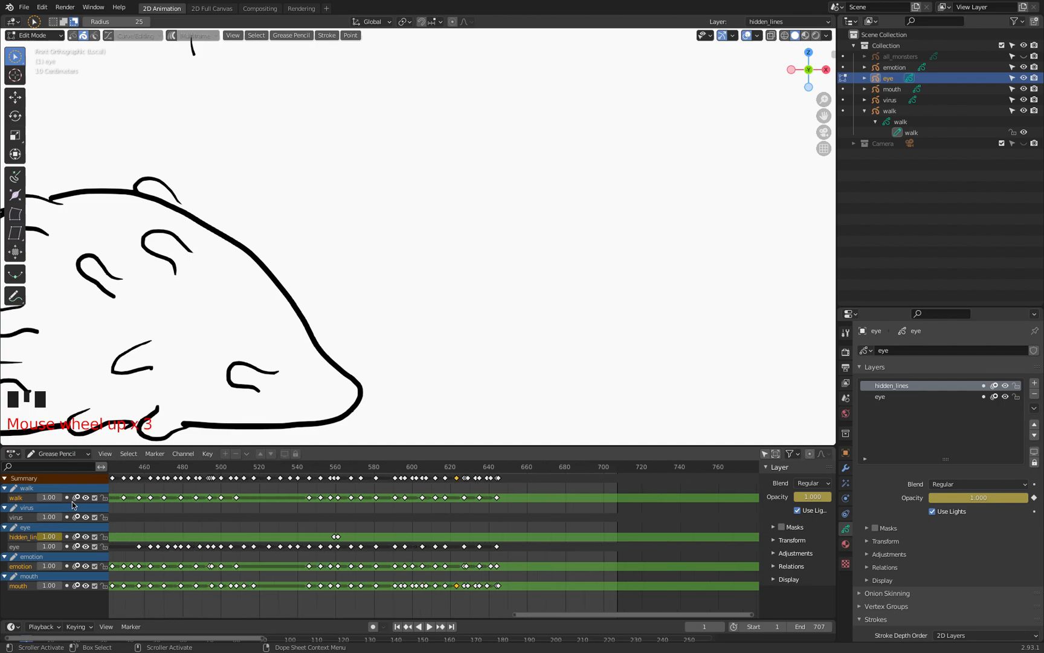
{"action": "left_click", "coordinate": [73, 461]}
{"action": "left_click", "coordinate": [69, 468]}
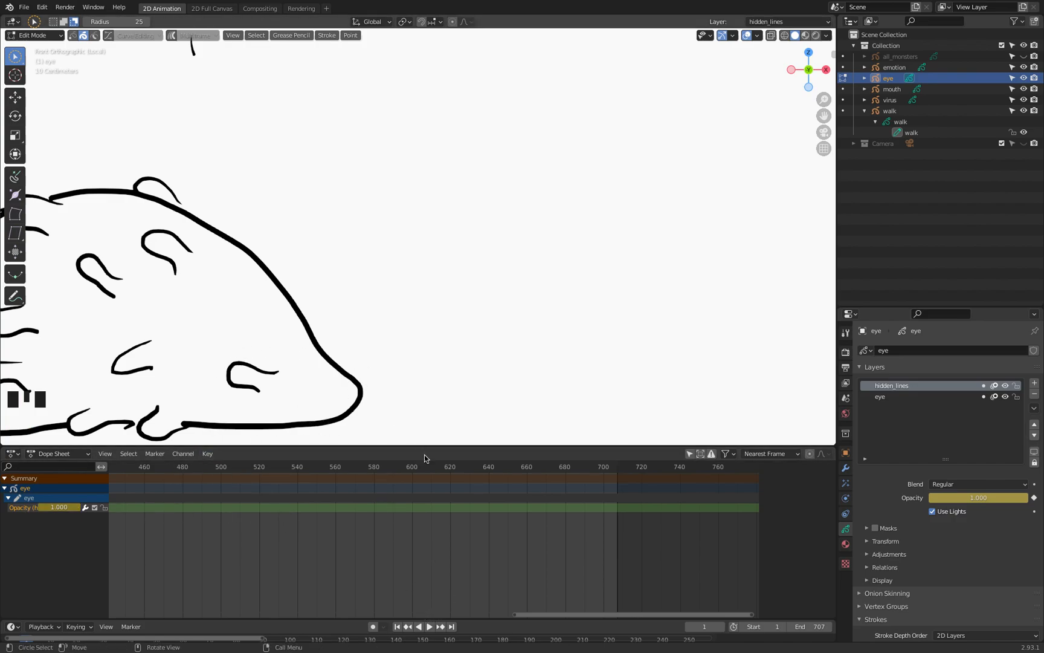
{"action": "key", "text": "Down"}
{"action": "key", "text": "Right"}
{"action": "key", "text": "Right"}
{"action": "key", "text": "Right"}
{"action": "key", "text": "Right"}
{"action": "key", "text": "Right"}
{"action": "key", "text": "Right"}
{"action": "key", "text": "Right"}
{"action": "key", "text": "Right"}
{"action": "key", "text": "Right"}
{"action": "key", "text": "Right"}
{"action": "key", "text": "Right"}
{"action": "key", "text": "Right"}
{"action": "key", "text": "Right"}
{"action": "key", "text": "Right"}
{"action": "key", "text": "Right"}
{"action": "key", "text": "Right"}
{"action": "key", "text": "Right"}
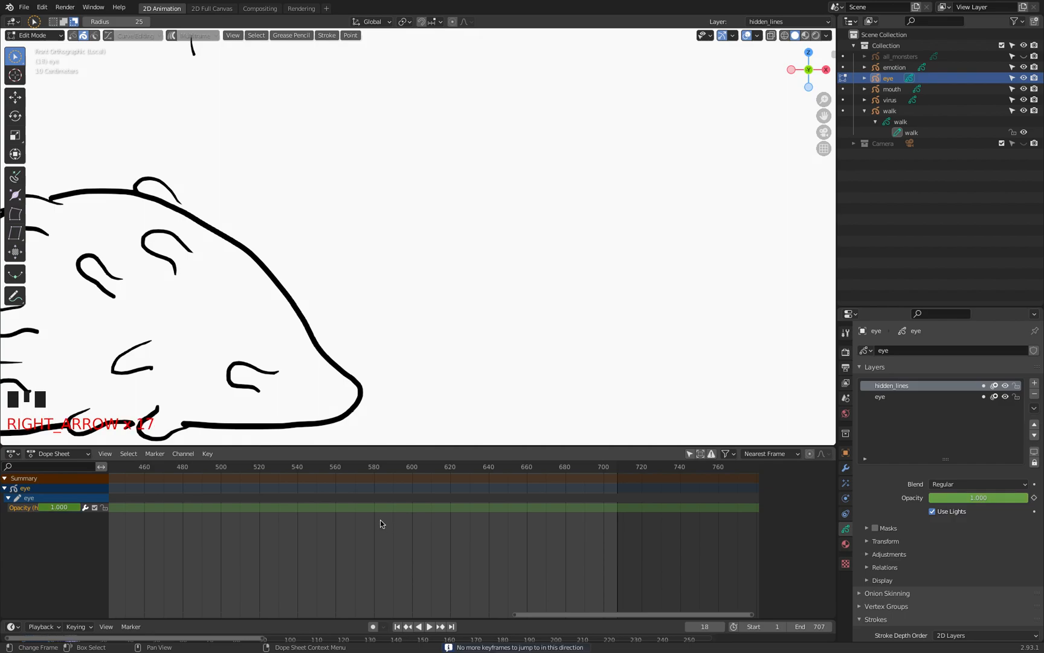
{"action": "left_click", "coordinate": [332, 555]}
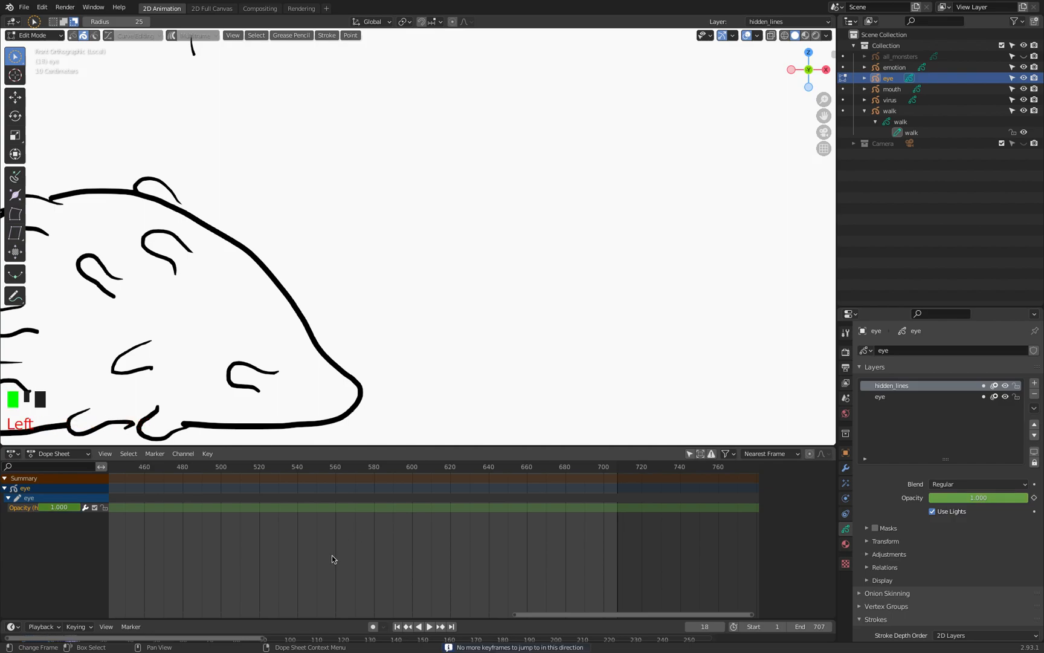
Step: Split off an enlarged Timeline editor beneath the viewport and select the hidden_lines opacity channel in it
{"action": "right_click", "coordinate": [207, 447]}
{"action": "left_click", "coordinate": [174, 458]}
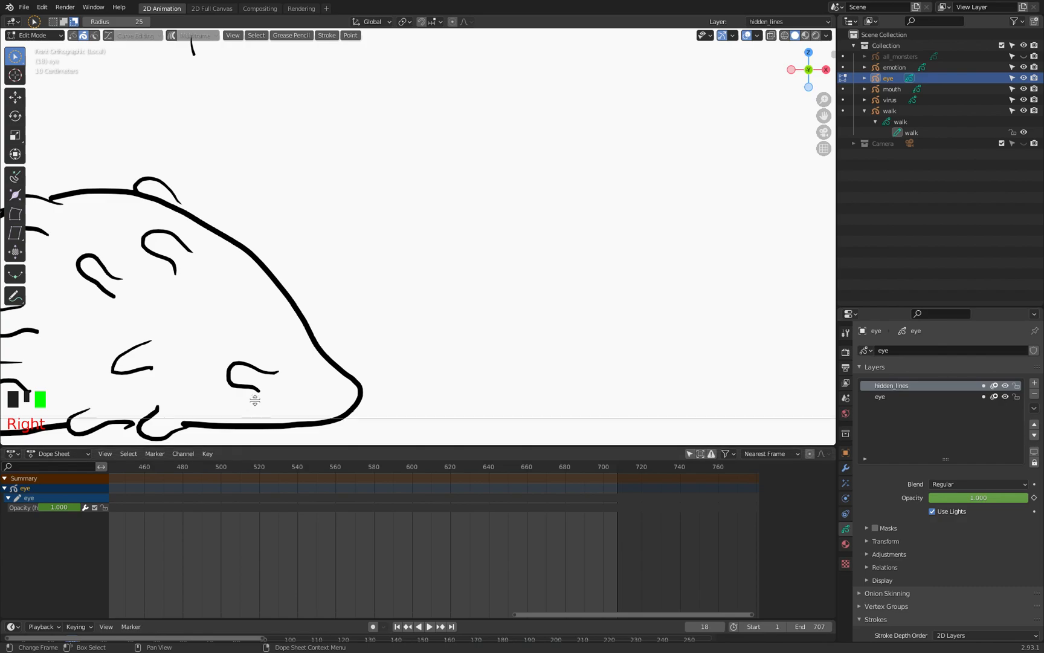
{"action": "left_click", "coordinate": [73, 373]}
{"action": "left_click", "coordinate": [20, 384]}
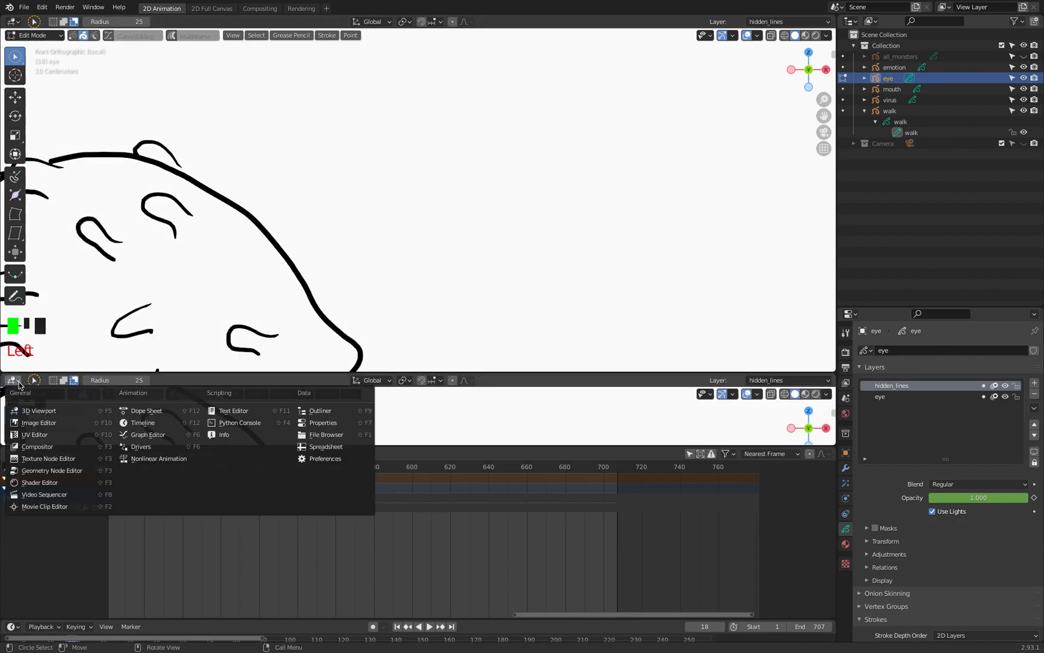
{"action": "left_click", "coordinate": [138, 424]}
{"action": "left_click_drag", "start_coordinate": [323, 446], "coordinate": [323, 523]}
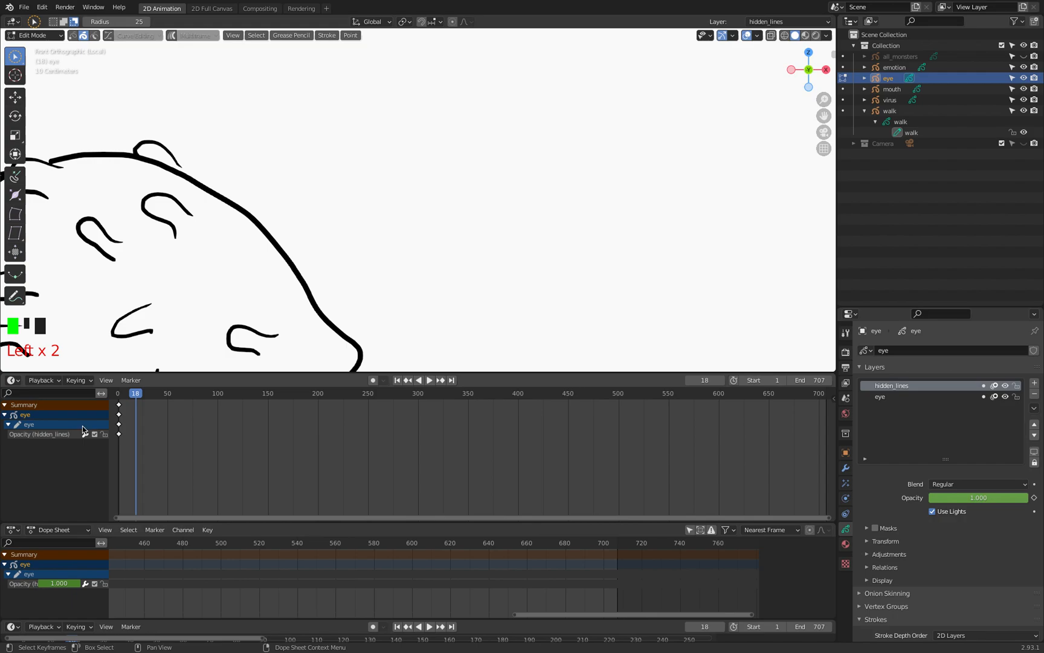
{"action": "left_click", "coordinate": [46, 425]}
{"action": "left_click", "coordinate": [18, 432]}
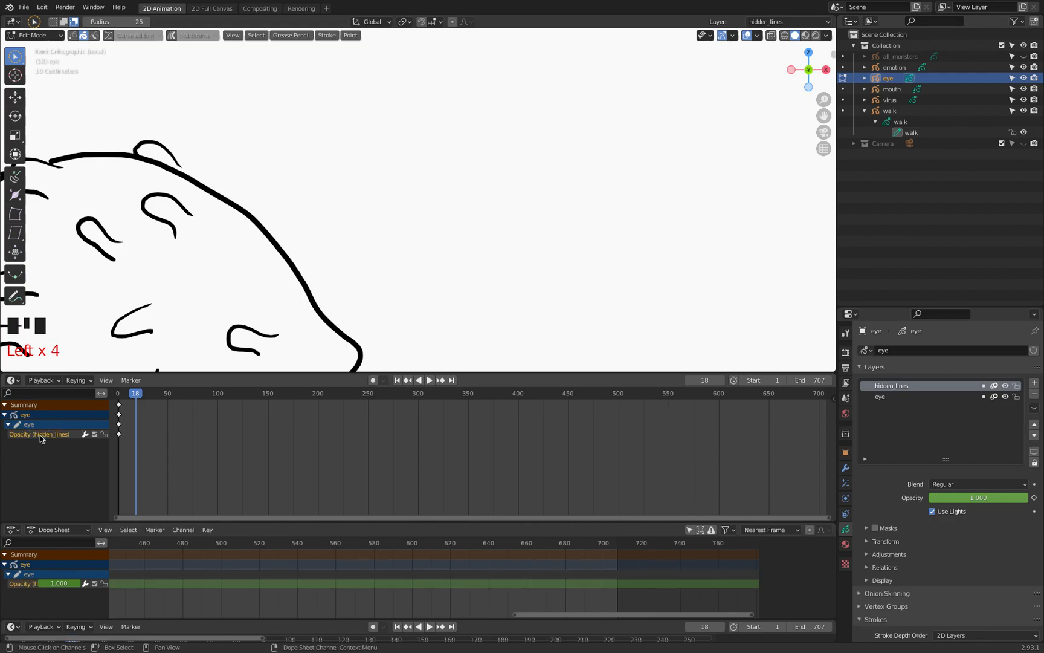
Step: At frame 559, set the hidden_lines layer's opacity to 0 and keyframe it
{"action": "left_click_drag", "start_coordinate": [137, 396], "coordinate": [684, 401]}
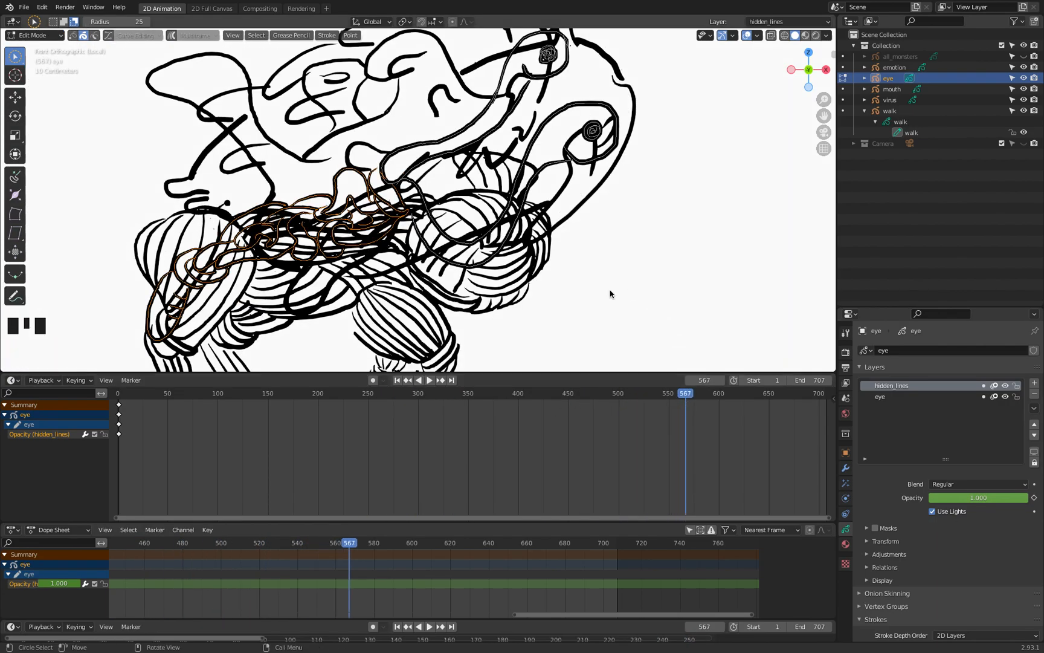
{"action": "scroll", "coordinate": [611, 292], "scroll_direction": "down", "scroll_amount": 4}
{"action": "left_click", "coordinate": [679, 399]}
{"action": "left_click", "coordinate": [705, 380]}
{"action": "type", "text": "559"}
{"action": "key", "text": "Return"}
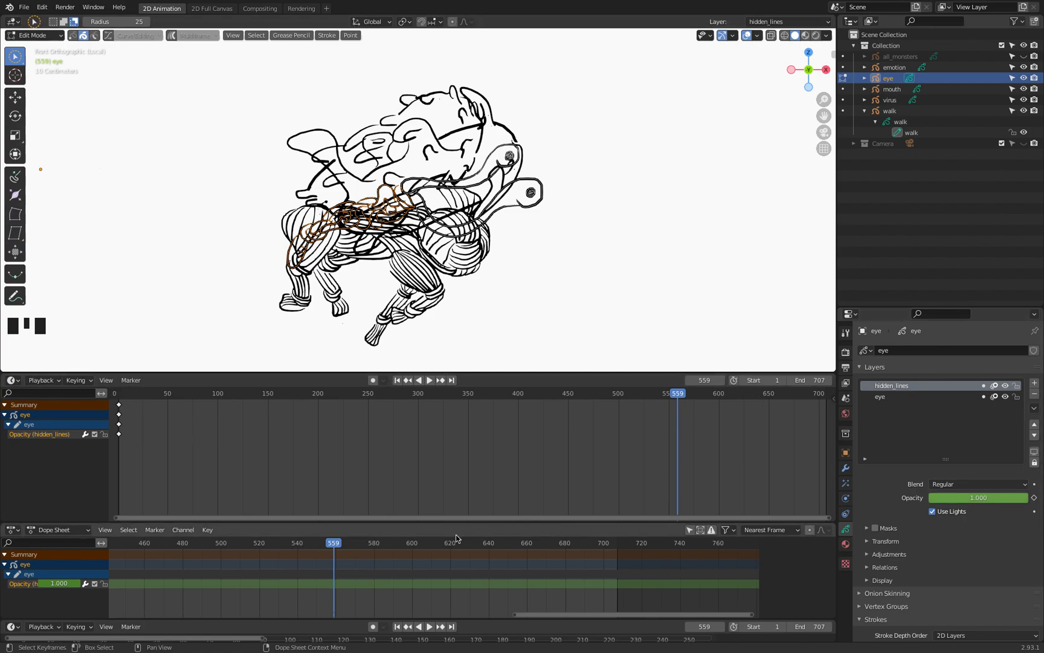
{"action": "left_click", "coordinate": [984, 498]}
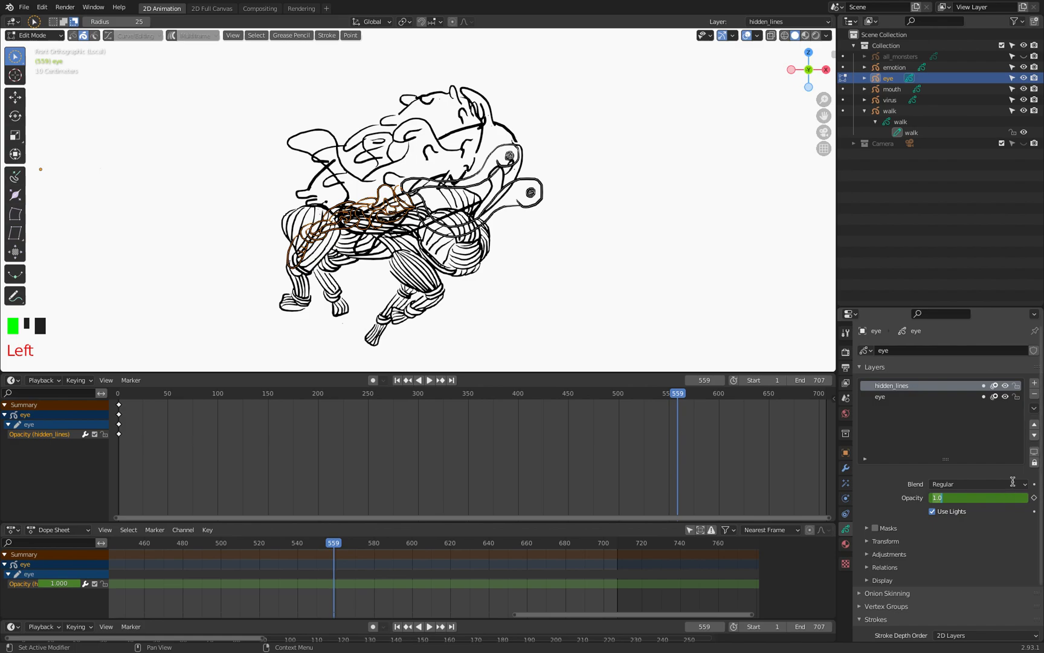
{"action": "key", "text": "Return"}
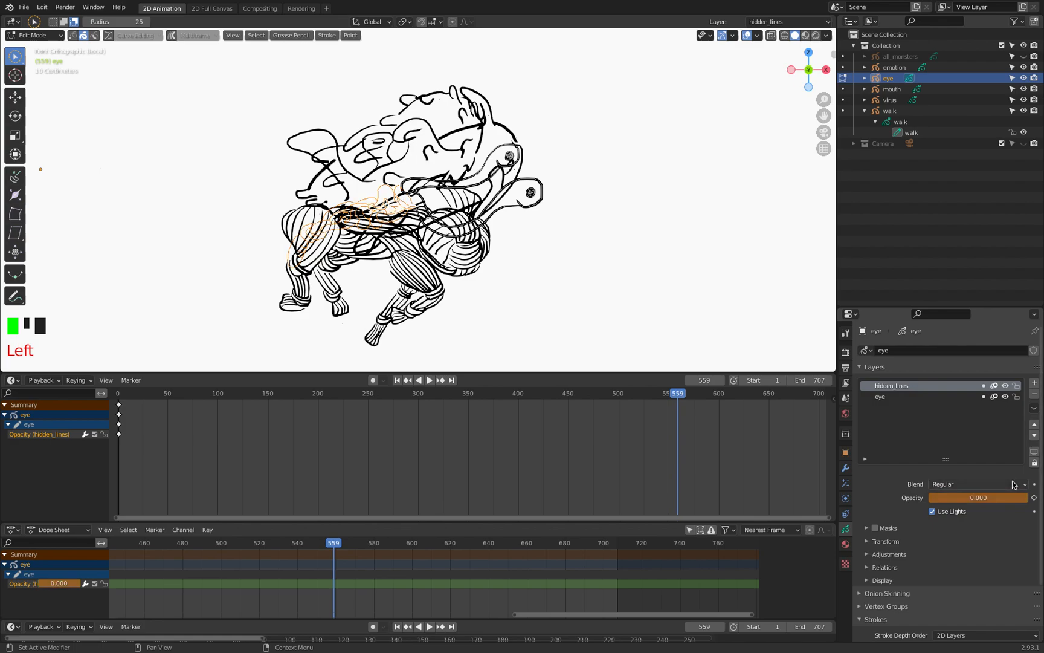
{"action": "left_click", "coordinate": [1035, 498]}
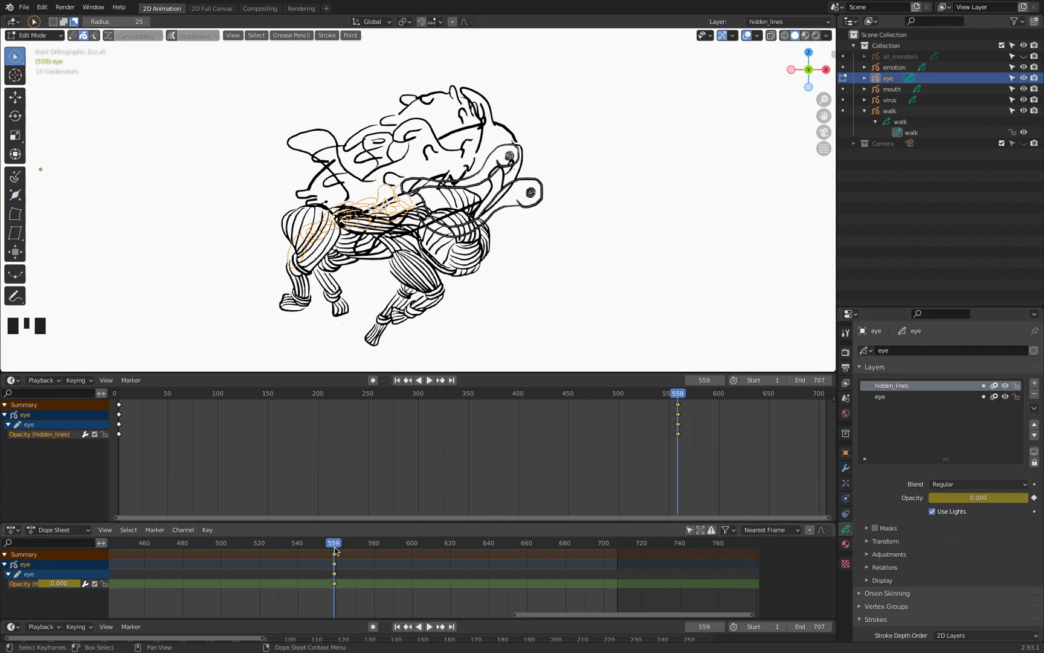
Step: Return to Object Mode with the eye object deselected and scrub between frames 560 and 581 to check the strokes' visibility
{"action": "mouse_move", "coordinate": [336, 547]}
{"action": "left_mouse_down"}
{"action": "mouse_move", "coordinate": [286, 547]}
{"action": "mouse_move", "coordinate": [336, 548]}
{"action": "left_mouse_up"}
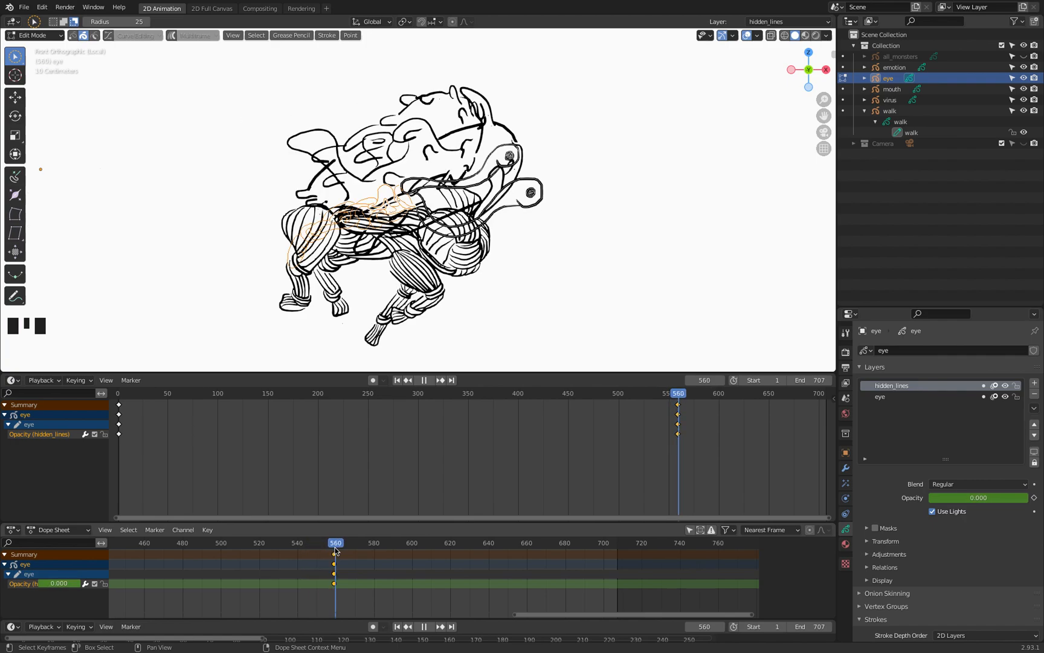
{"action": "left_click", "coordinate": [558, 264]}
{"action": "key", "text": "Tab"}
{"action": "left_click", "coordinate": [547, 272]}
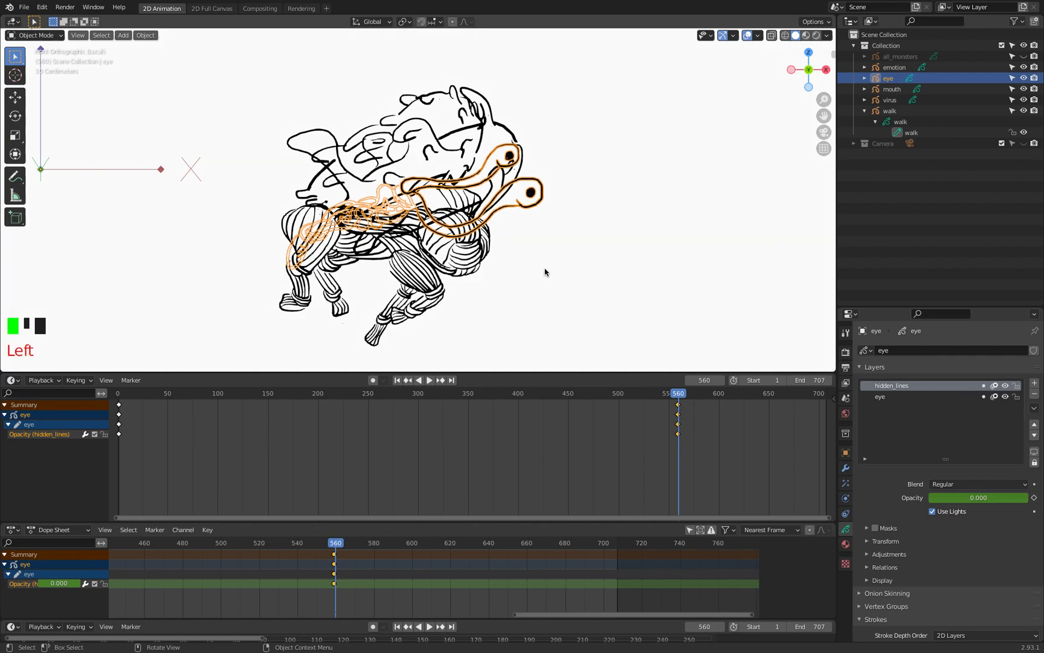
{"action": "mouse_move", "coordinate": [340, 547]}
{"action": "left_mouse_down"}
{"action": "mouse_move", "coordinate": [296, 545]}
{"action": "mouse_move", "coordinate": [375, 548]}
{"action": "left_mouse_up"}
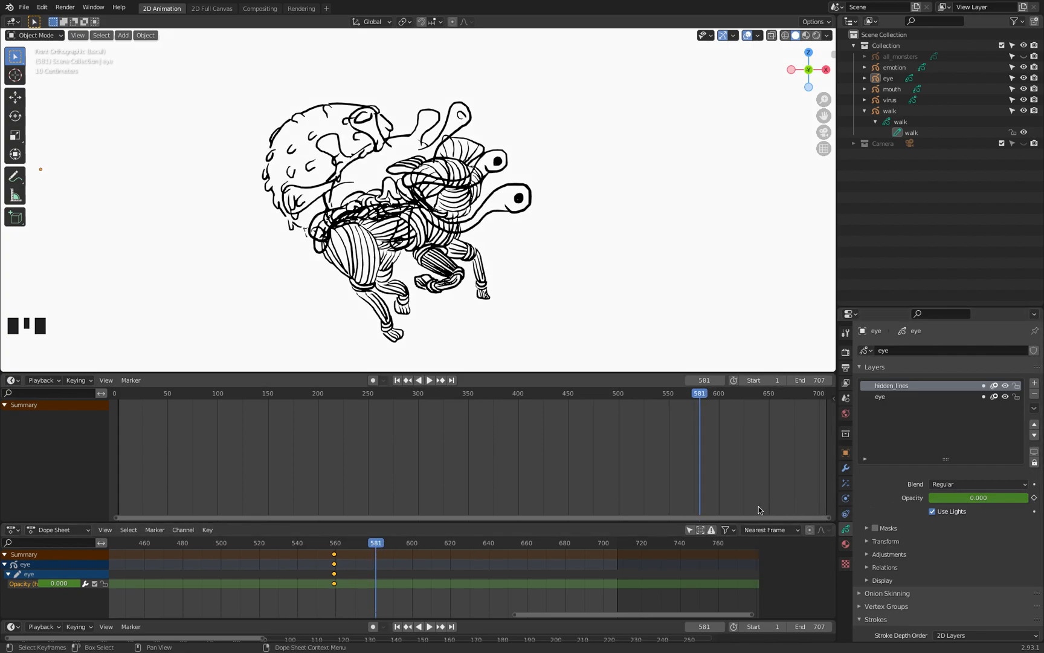
{"action": "mouse_move", "coordinate": [381, 542]}
{"action": "left_mouse_down"}
{"action": "mouse_move", "coordinate": [333, 547]}
{"action": "mouse_move", "coordinate": [342, 547]}
{"action": "left_mouse_up"}
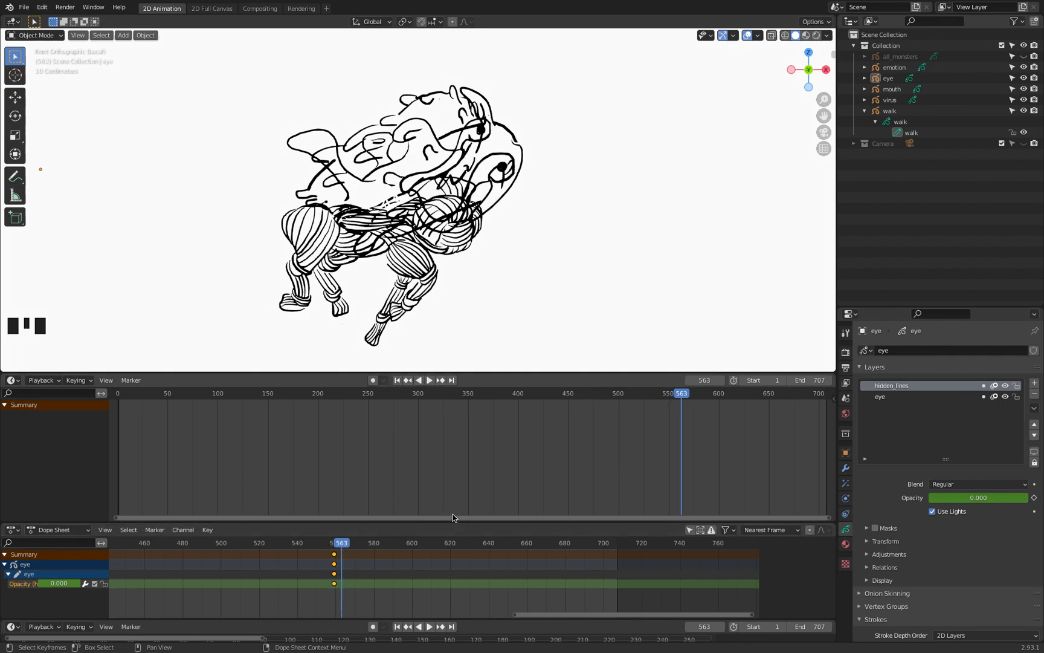